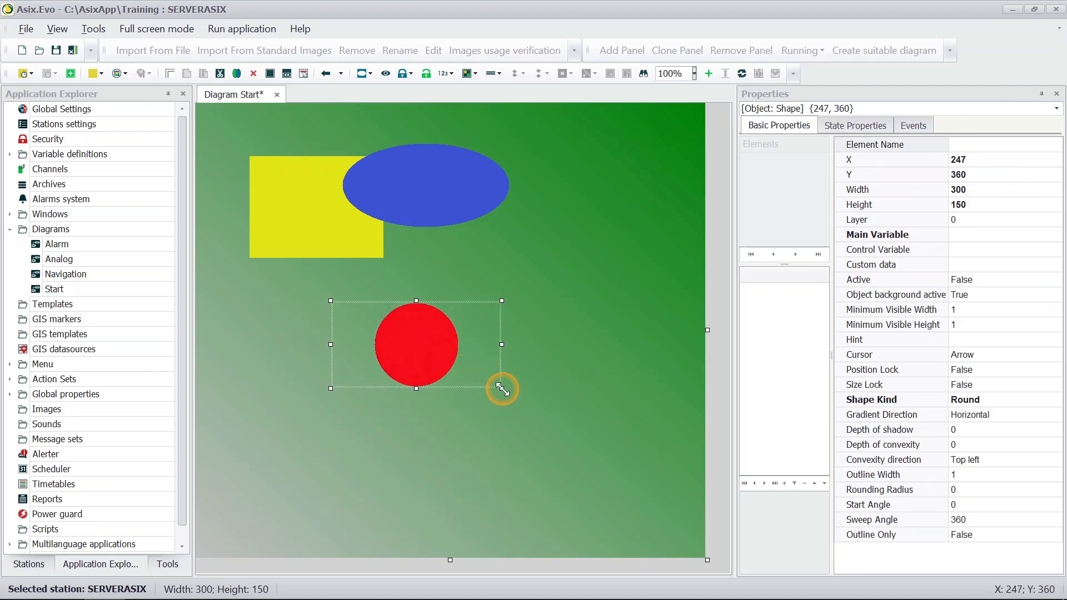
# Step: Enlarge the red circle's frame to about 377 by 244 and set its position to X 100, Y 400
pyautogui.moveTo(502, 390); pyautogui.dragTo(545, 442)
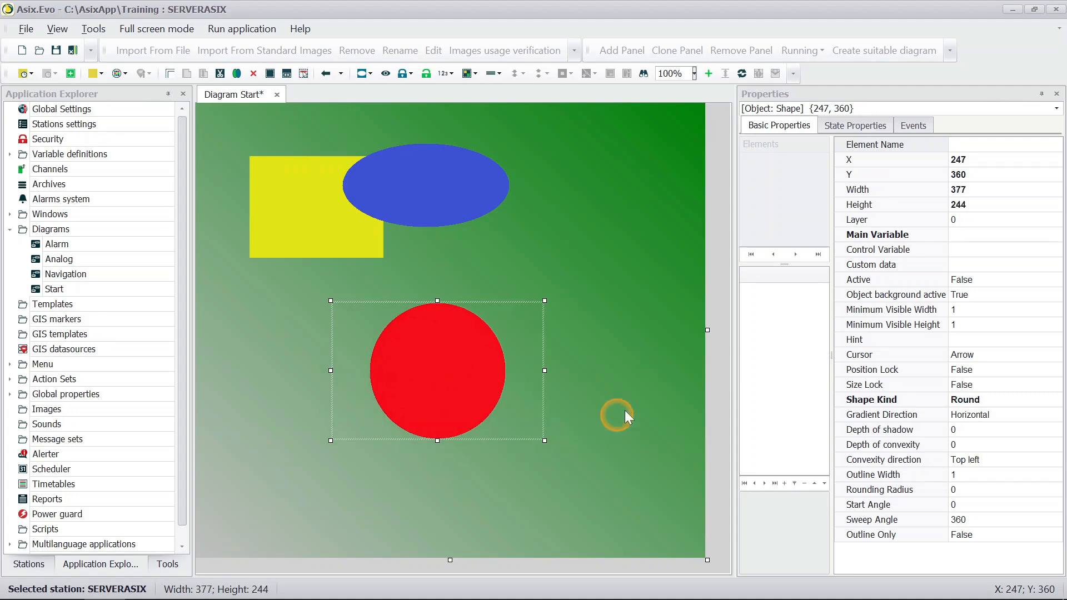
pyautogui.click(998, 161)
pyautogui.write('100')
pyautogui.press('Return')
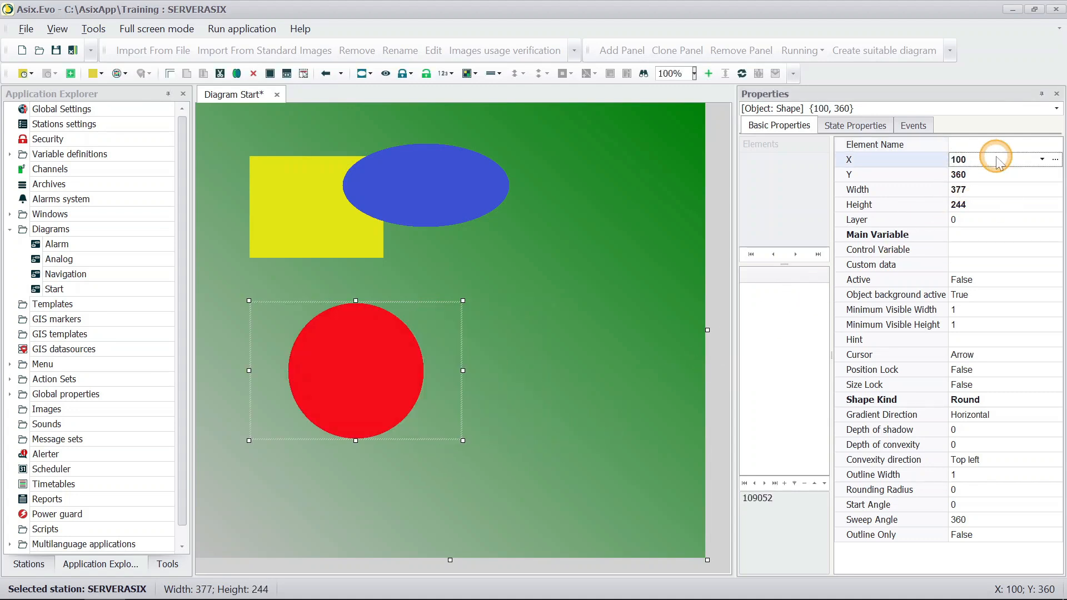
pyautogui.click(995, 174)
pyautogui.write('400')
pyautogui.press('Return')
# Step: Set the red circle's frame to a width of 300 and a height of 150
pyautogui.click(1005, 189)
pyautogui.write('300')
pyautogui.press('Return')
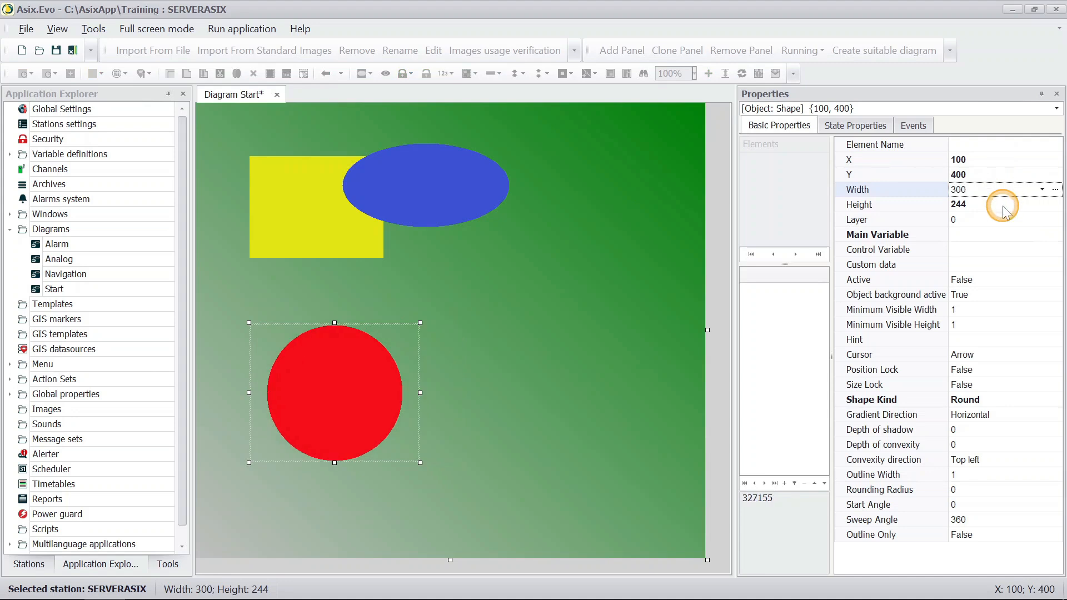
pyautogui.click(1001, 204)
pyautogui.write('150')
pyautogui.press('Return')
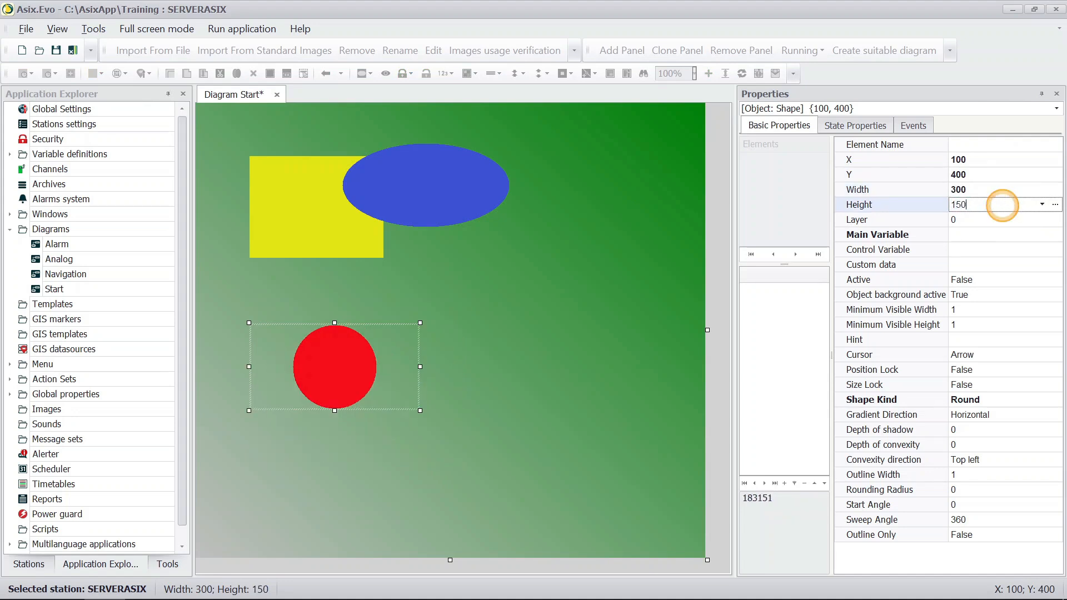
# Step: Select the blue ellipse together with the red circle, and clear the selection
pyautogui.click(1010, 403)
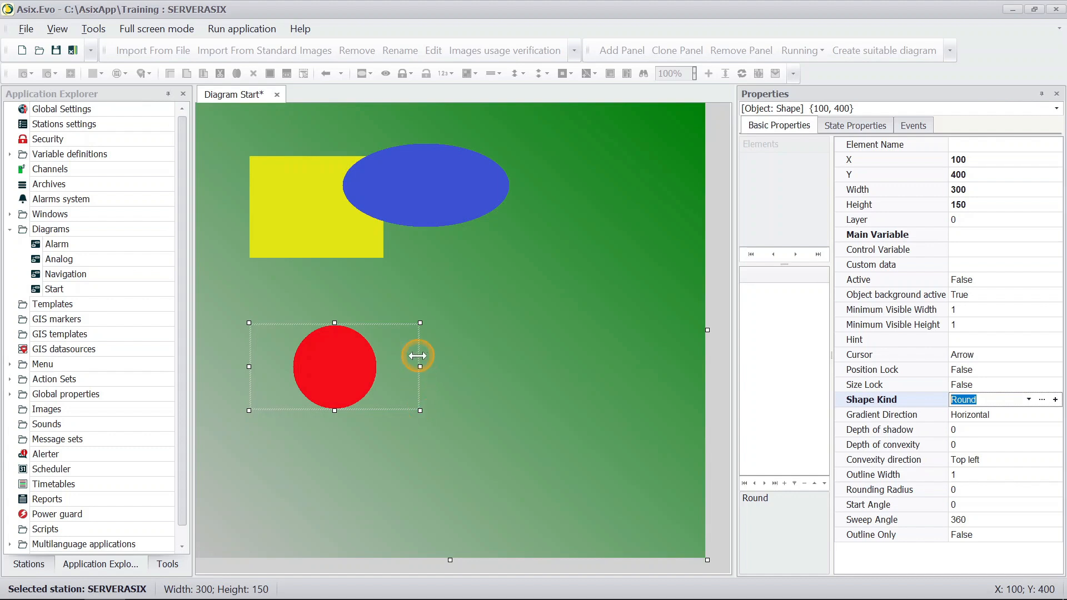
pyautogui.keyDown('ctrl'); pyautogui.click(423, 189); pyautogui.keyUp('ctrl')
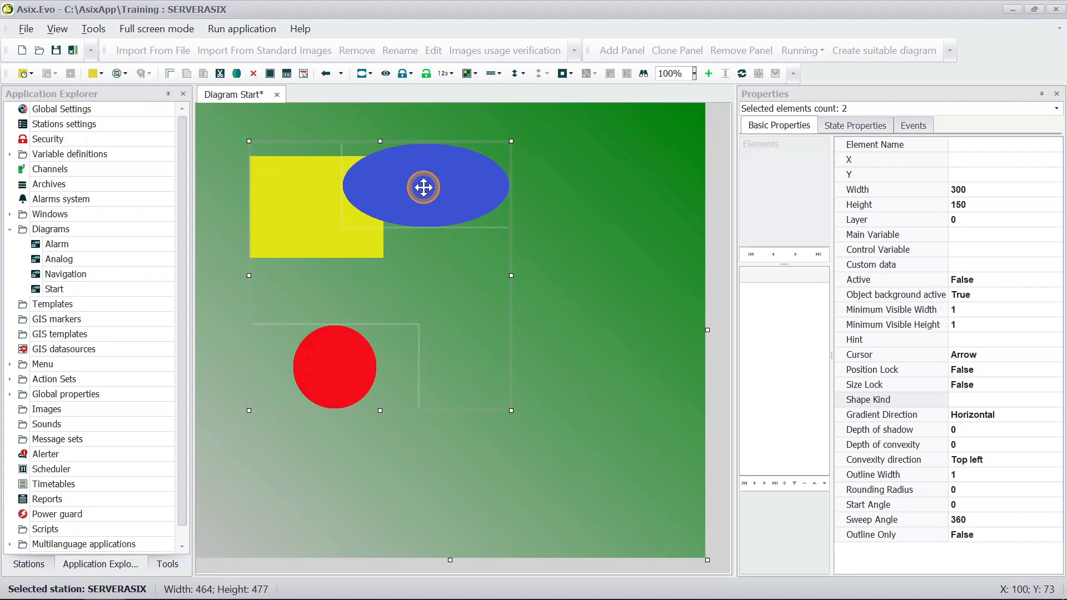
pyautogui.rightClick(424, 189)
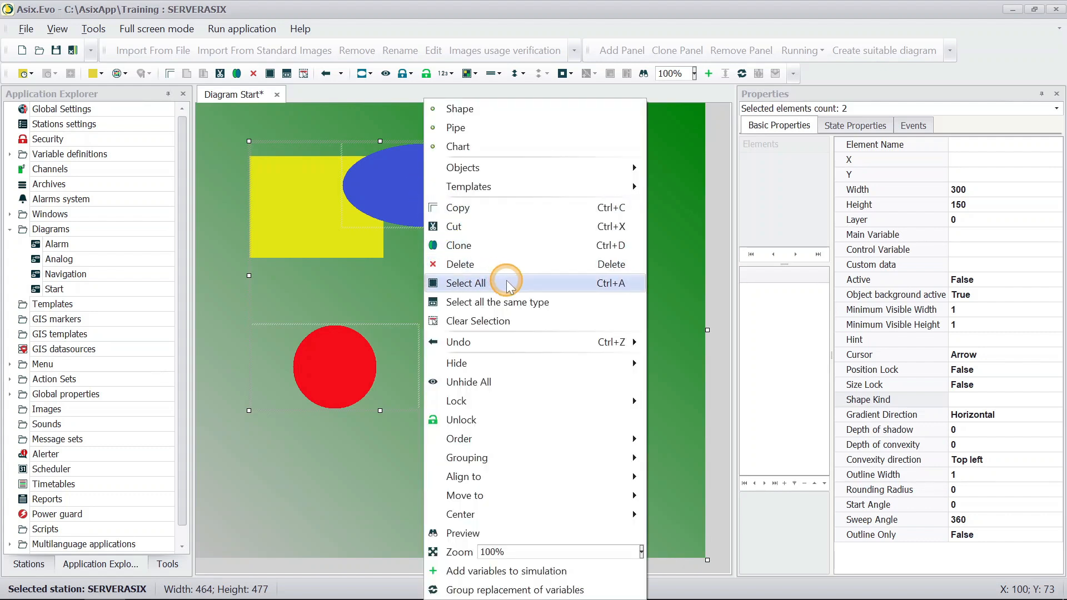
pyautogui.click(566, 330)
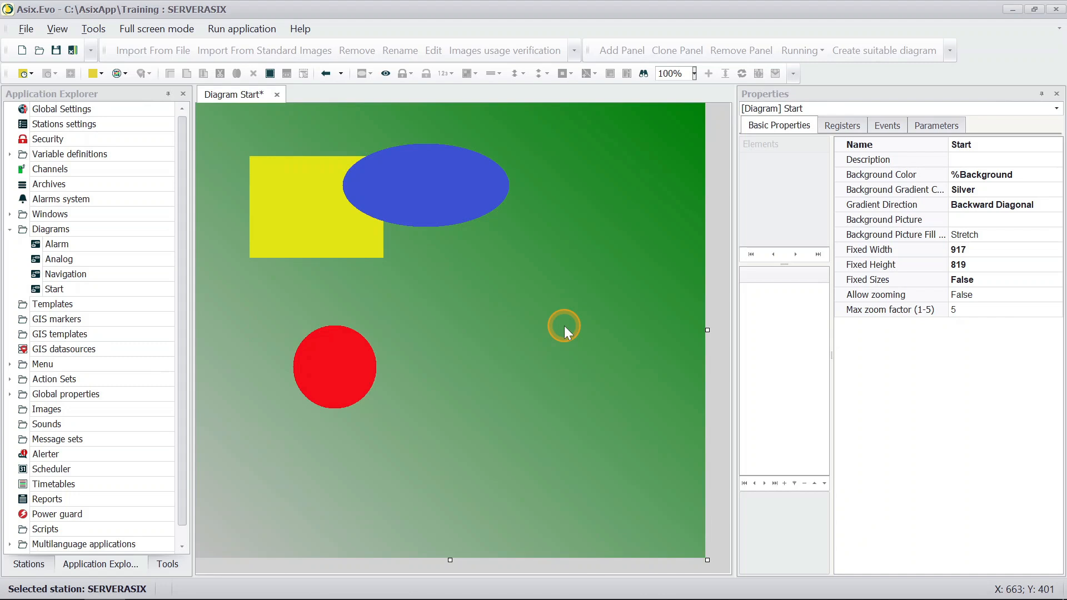
# Step: Select the yellow rectangle, blue ellipse and red circle, and lock both their size and position
pyautogui.moveTo(565, 325); pyautogui.dragTo(281, 111)
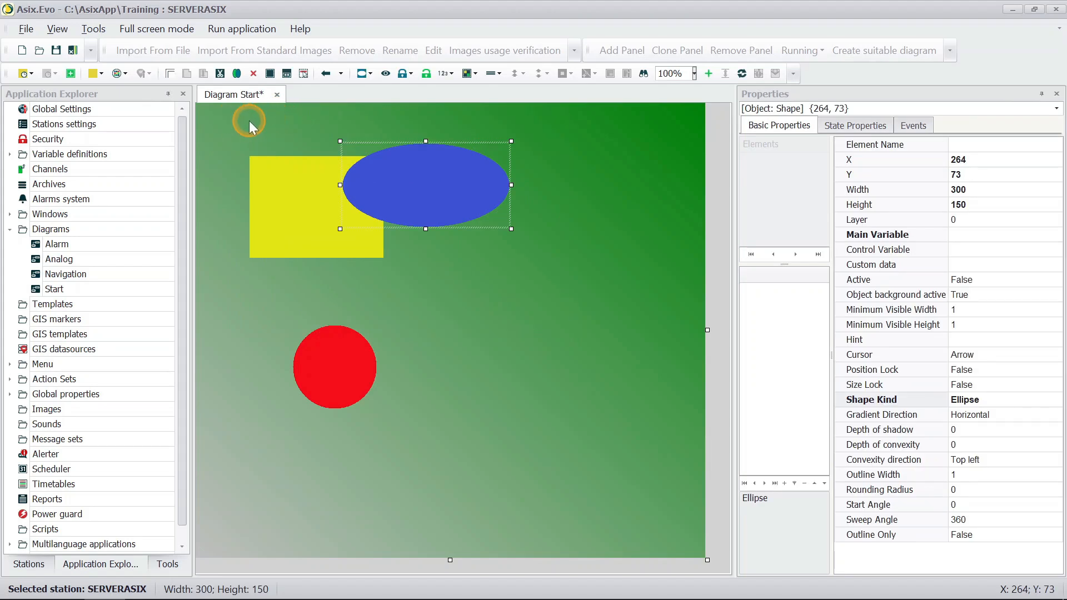
pyautogui.moveTo(249, 121); pyautogui.dragTo(452, 358)
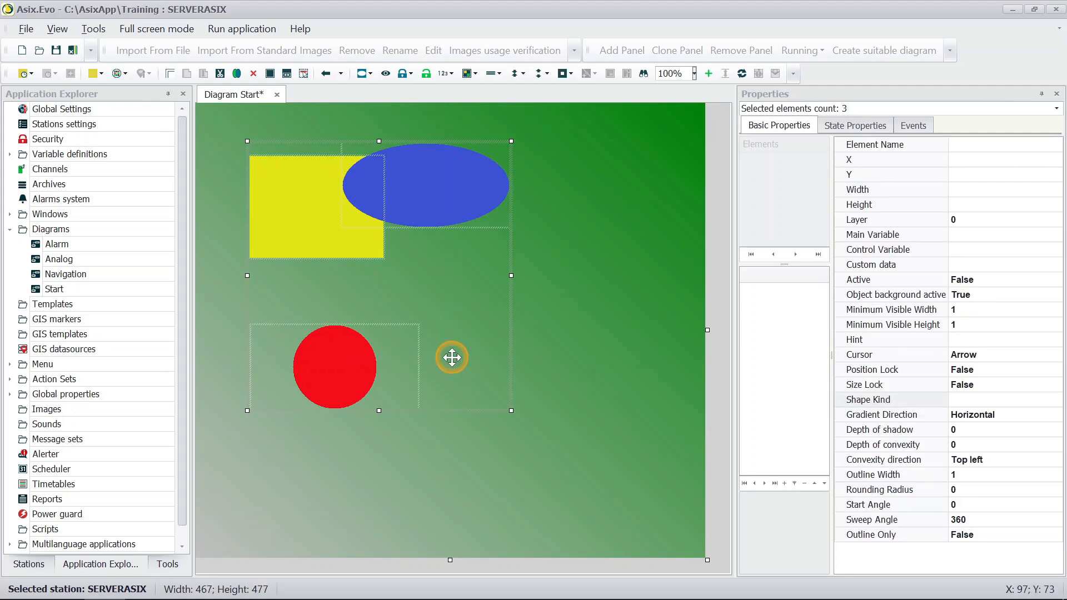
pyautogui.rightClick(350, 370)
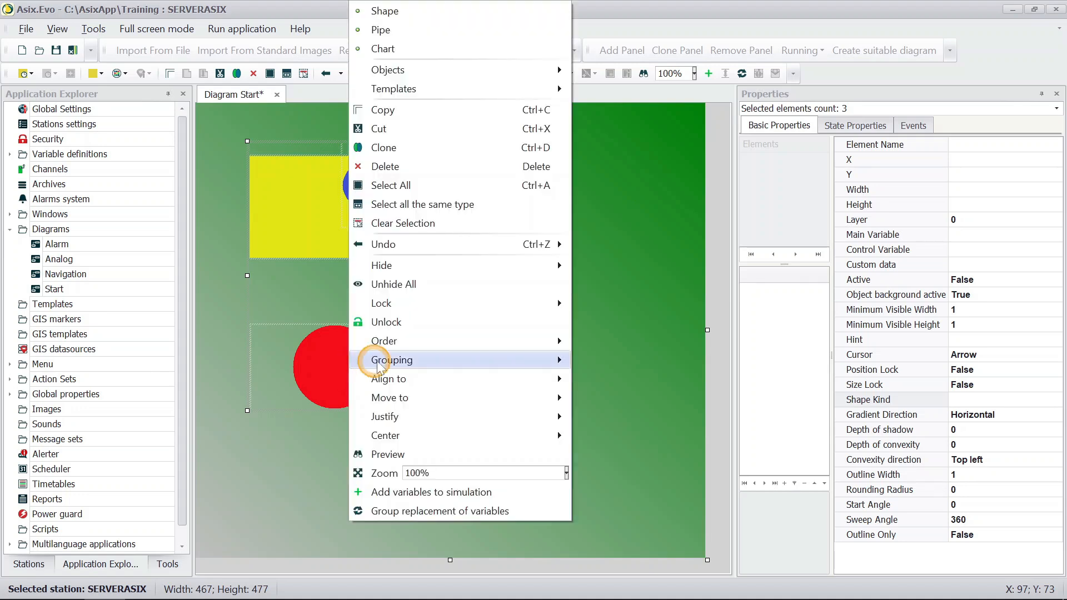
pyautogui.moveTo(493, 305)
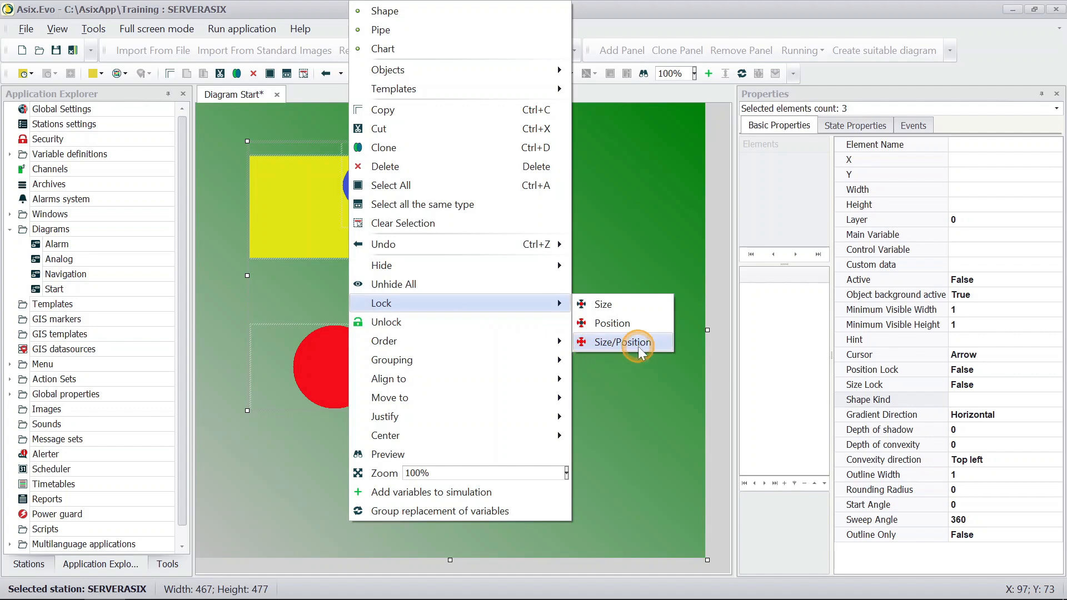
pyautogui.click(623, 342)
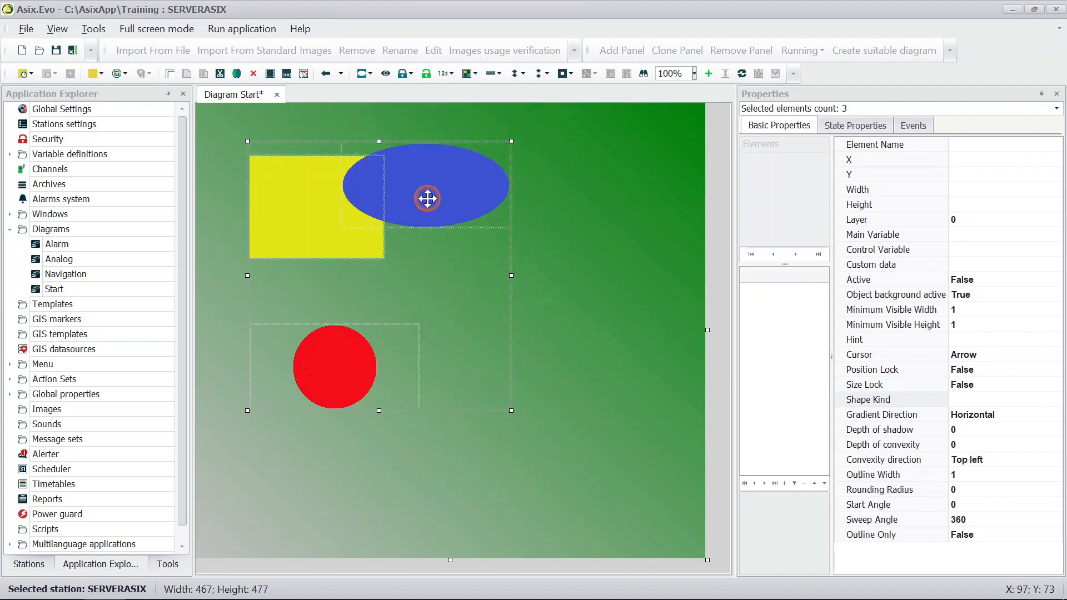
pyautogui.click(487, 258)
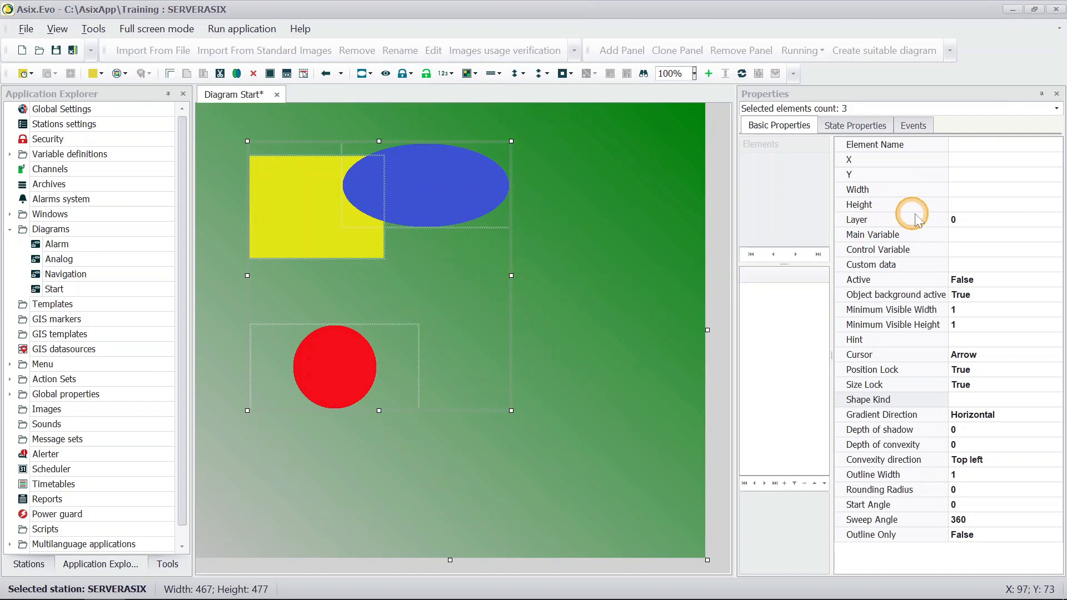
# Step: Set the height of all three selected shapes to 150
pyautogui.click(982, 205)
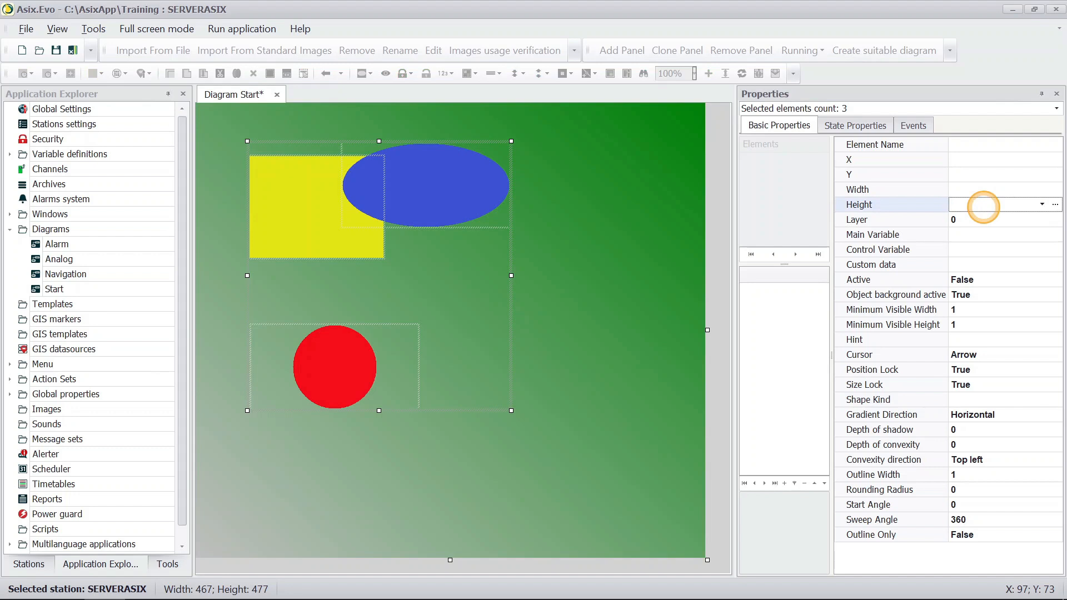
pyautogui.write('150')
pyautogui.press('Return')
# Step: Unlock the three selected shapes and deselect them
pyautogui.rightClick(405, 192)
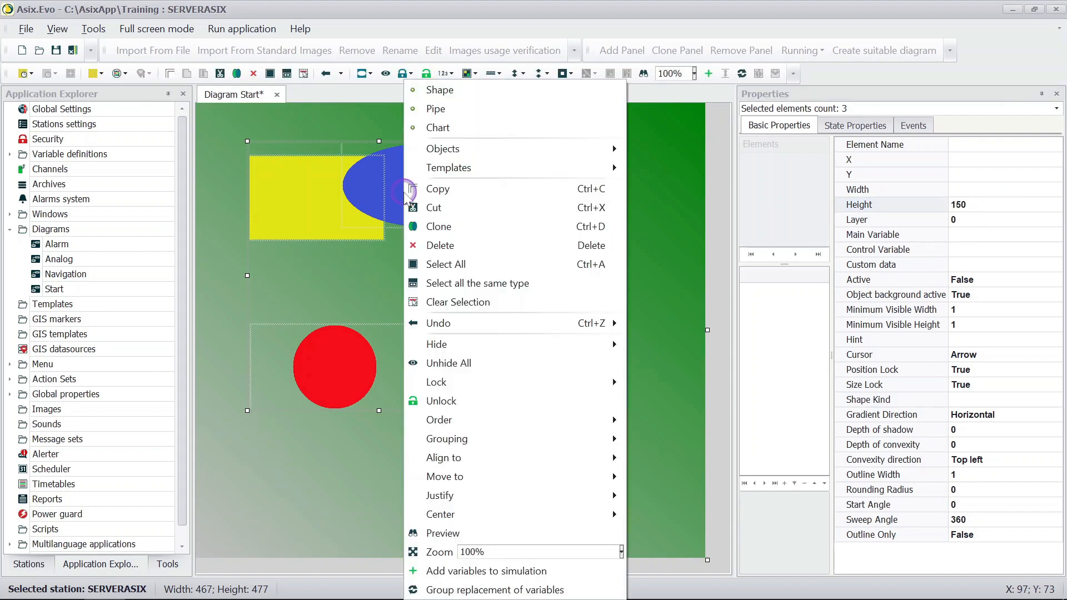
pyautogui.click(485, 400)
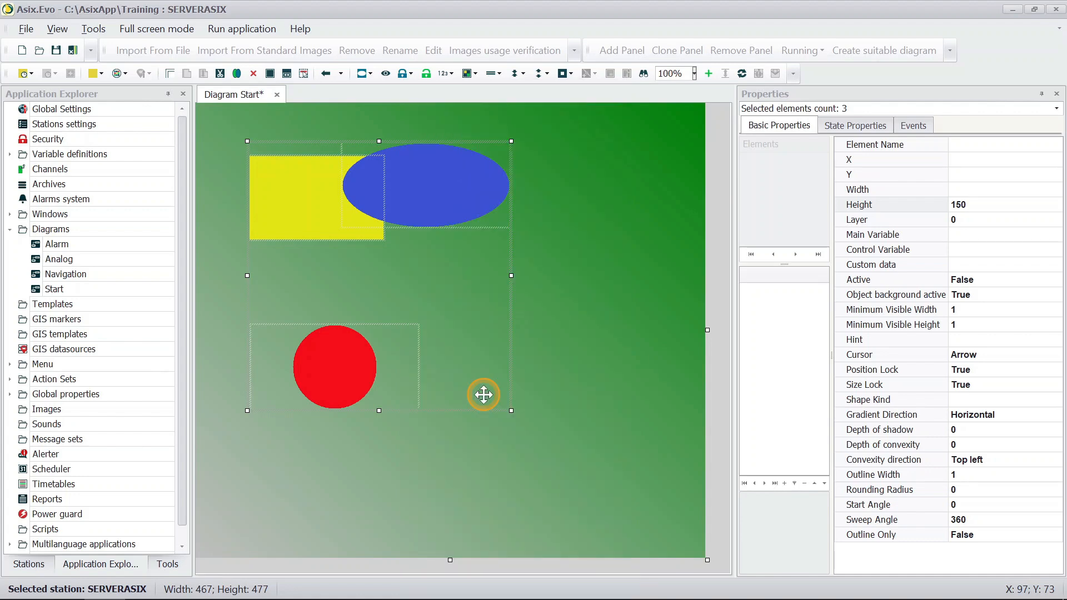
pyautogui.click(231, 206)
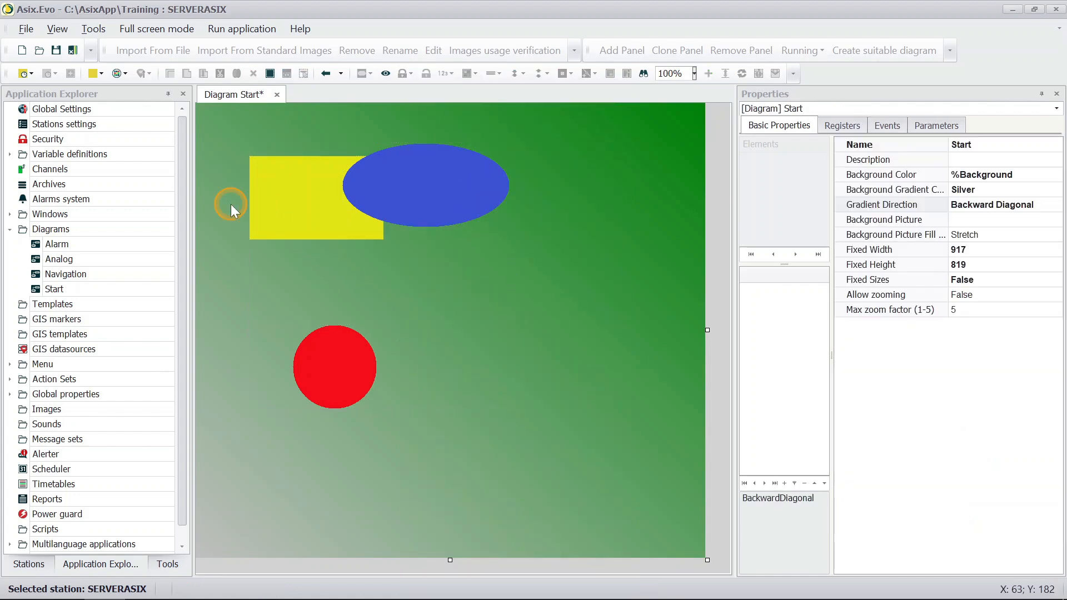
# Step: Hide the objects covering the yellow rectangle, and unhide all objects again
pyautogui.rightClick(265, 205)
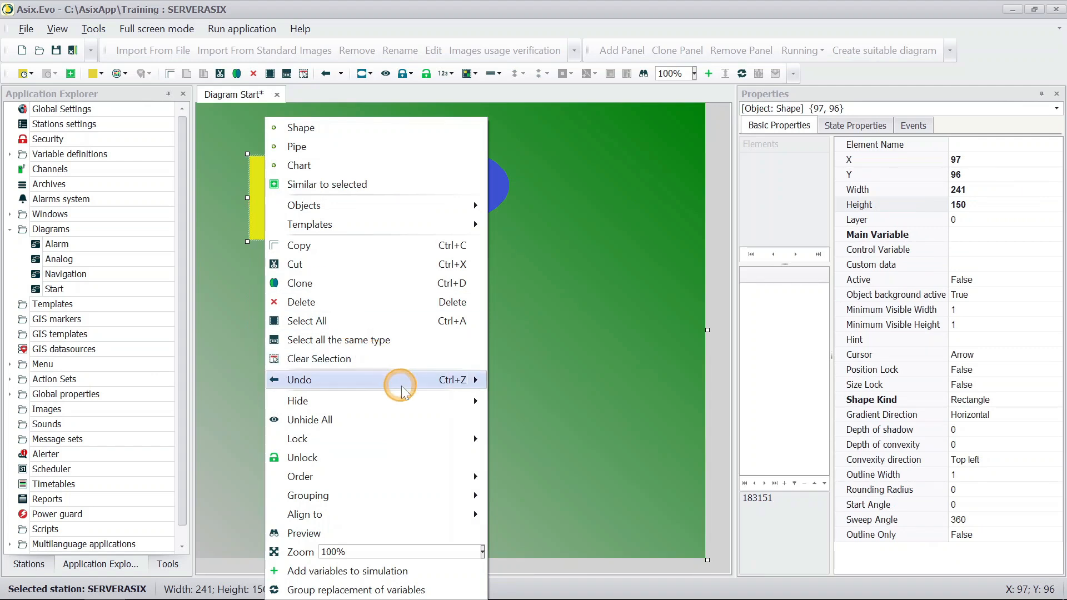
pyautogui.moveTo(444, 400)
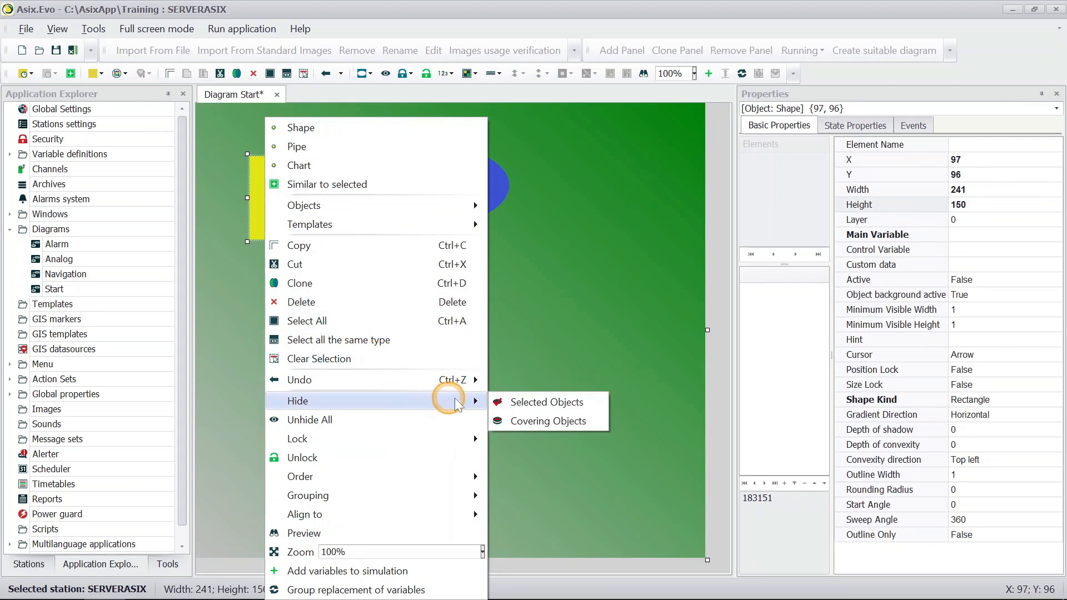
pyautogui.click(593, 422)
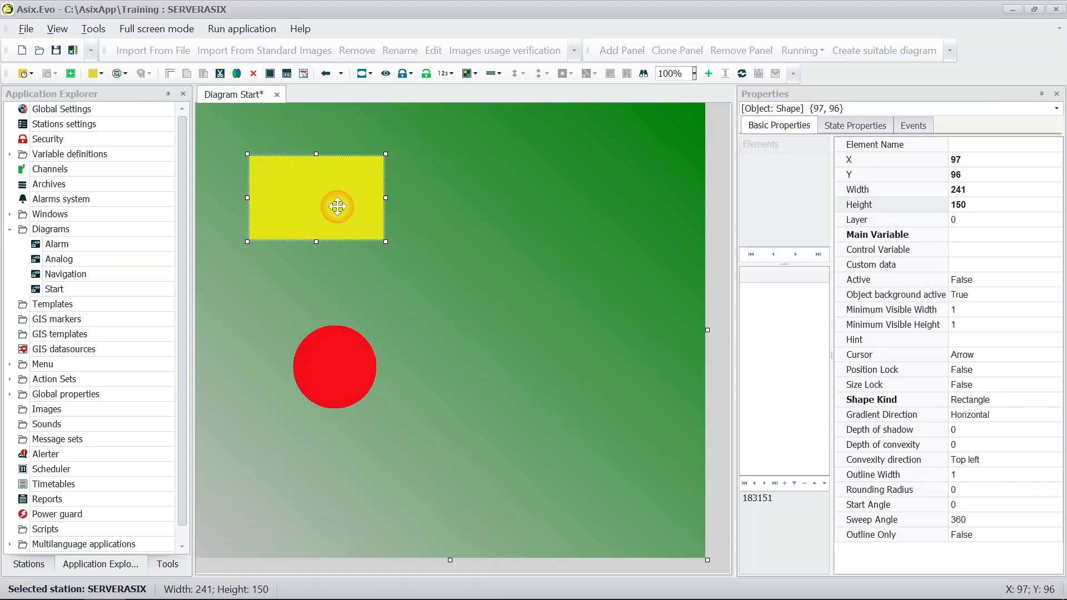
pyautogui.rightClick(317, 186)
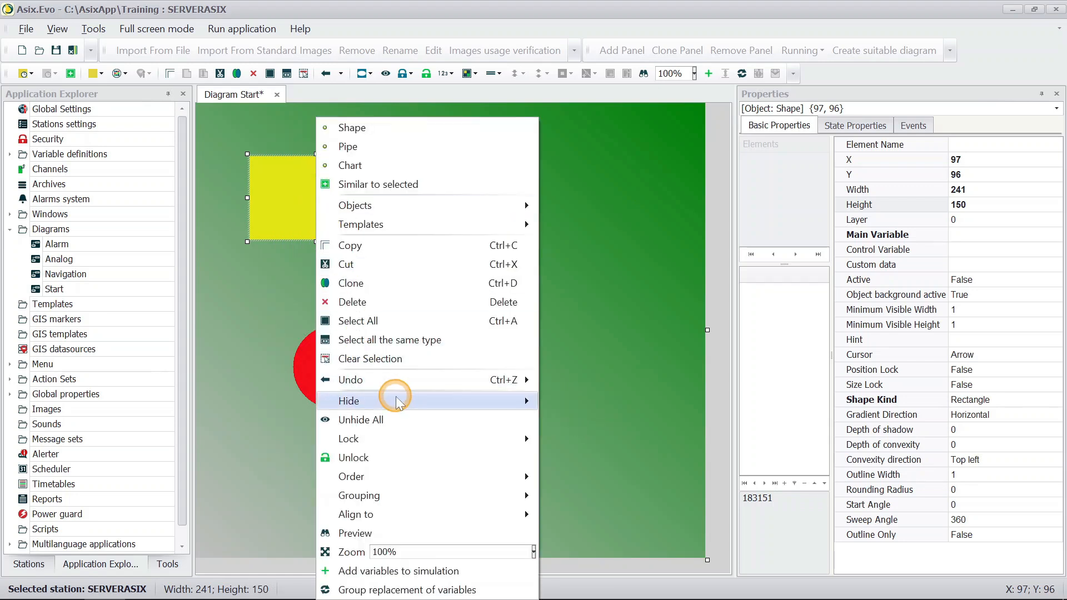
pyautogui.click(410, 422)
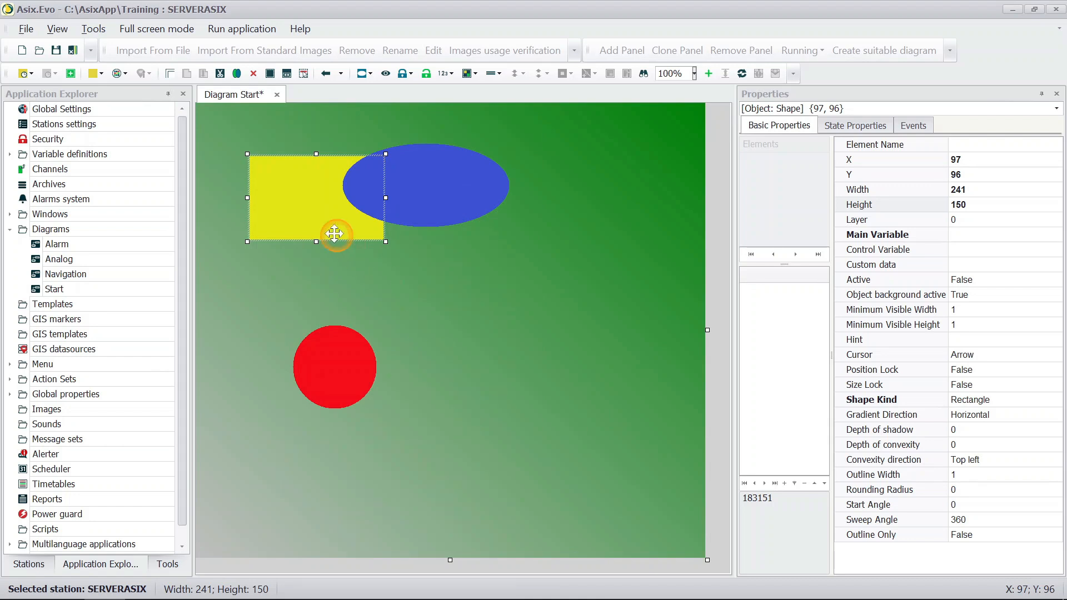
# Step: Move the yellow rectangle on top of the object order, and set its layer to -1
pyautogui.rightClick(294, 201)
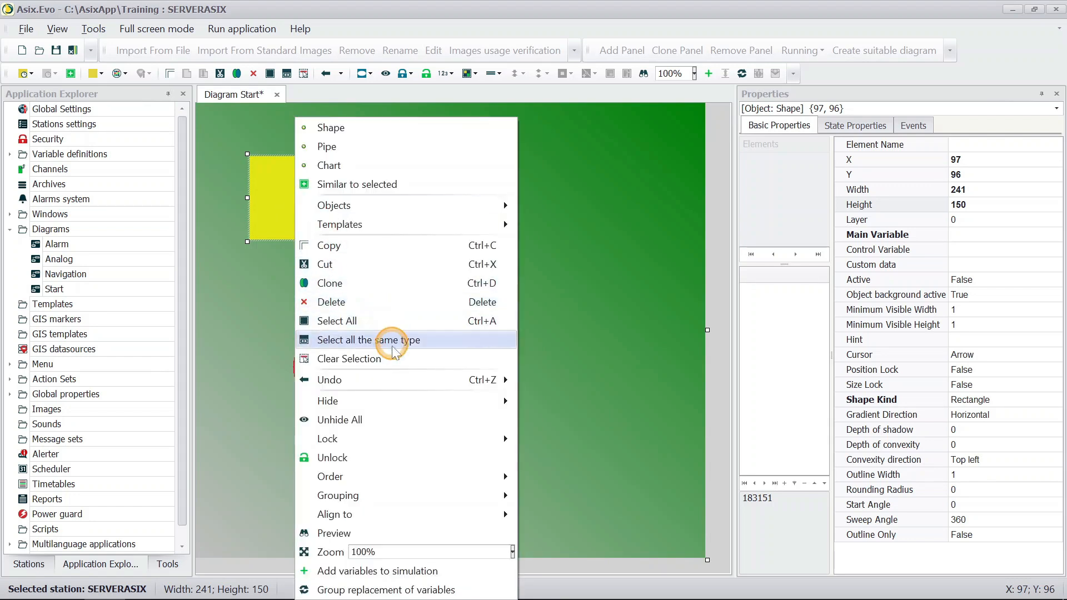
pyautogui.moveTo(410, 481)
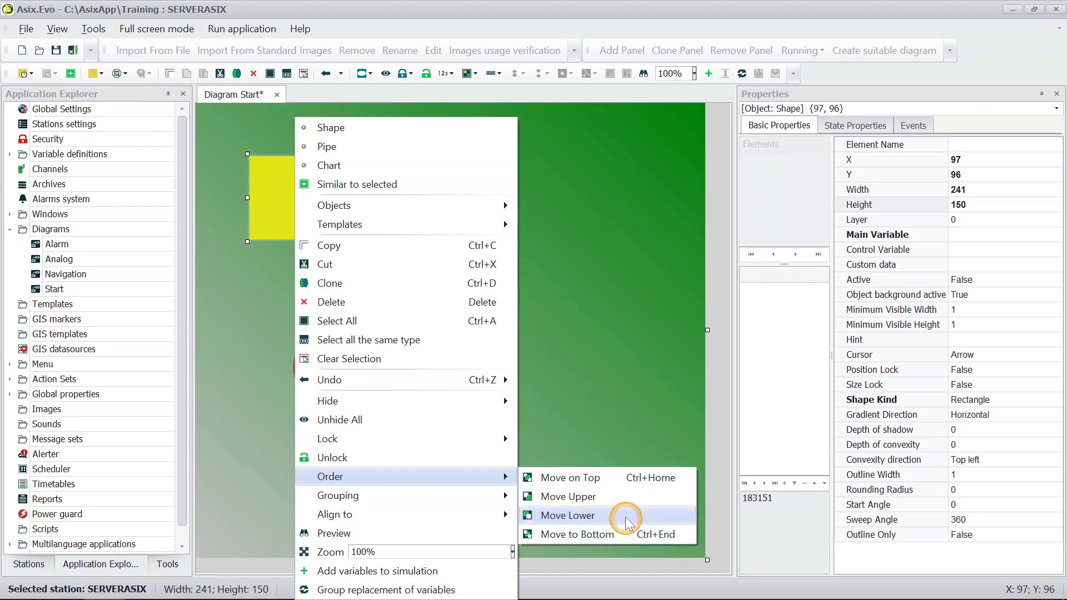
pyautogui.click(613, 479)
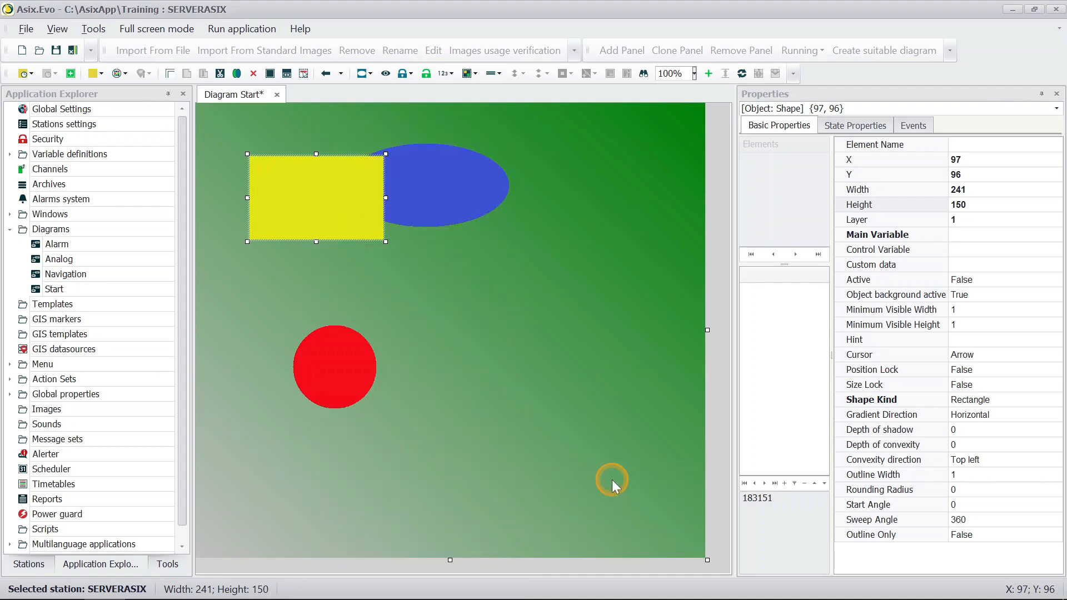
pyautogui.click(982, 219)
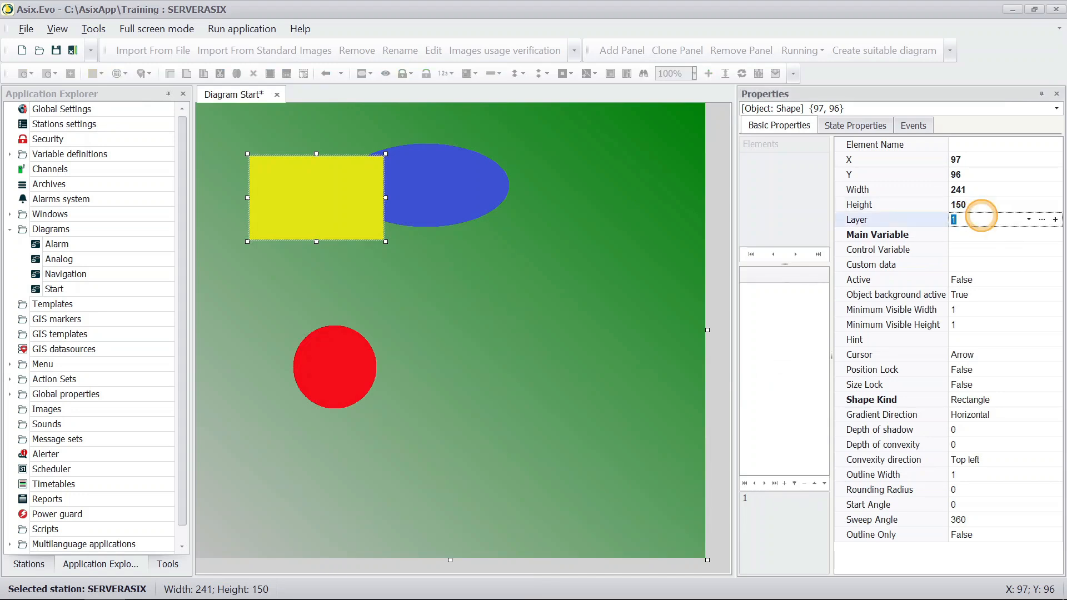
pyautogui.write('-1')
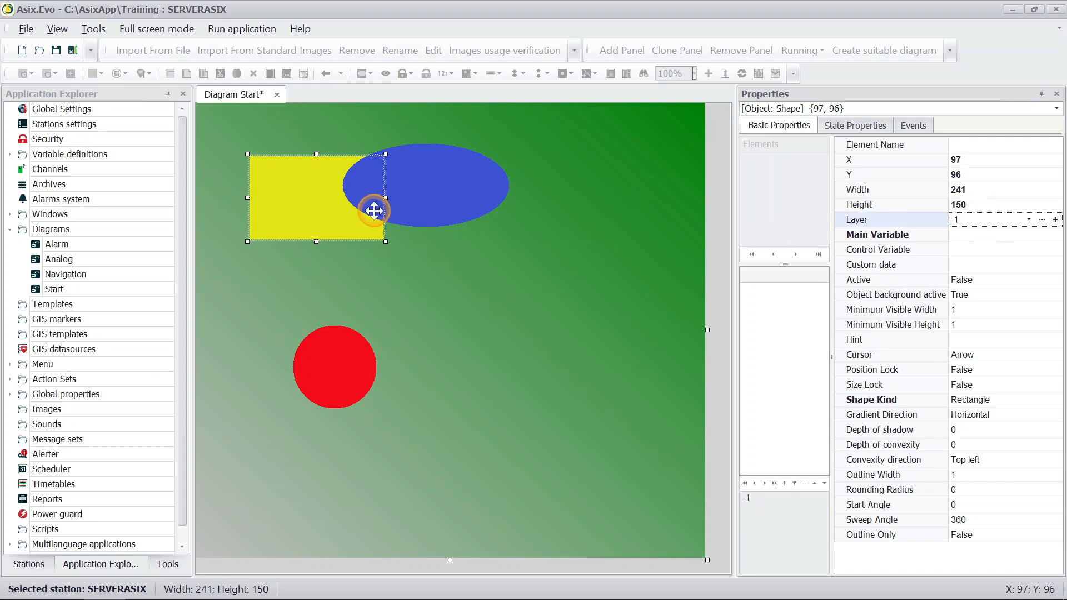
# Step: Group the yellow rectangle, blue ellipse and red circle into one object
pyautogui.moveTo(267, 140); pyautogui.dragTo(475, 377)
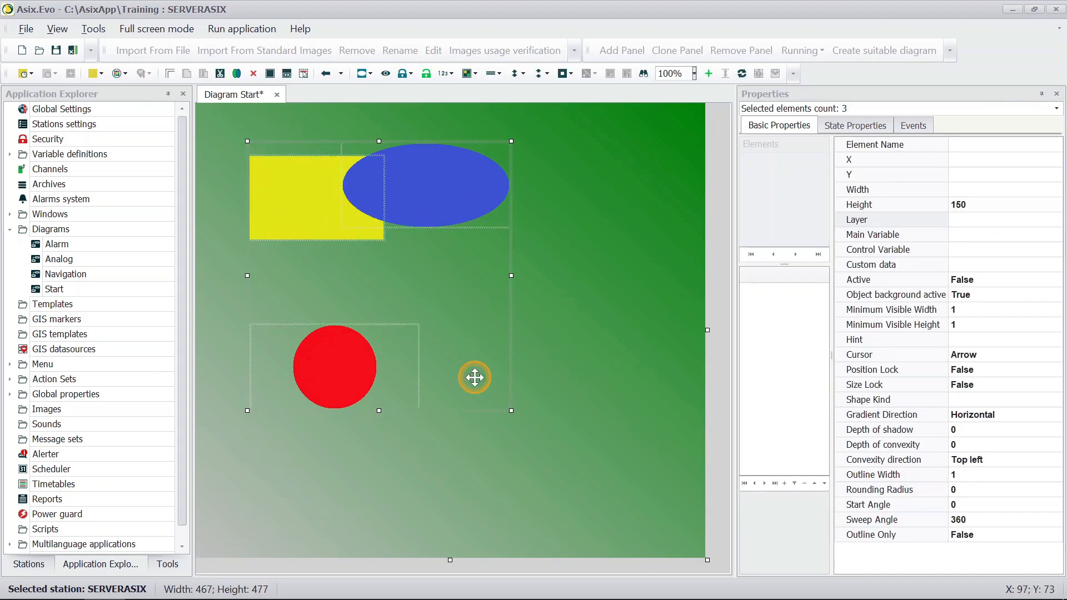
pyautogui.rightClick(334, 353)
pyautogui.moveTo(445, 359)
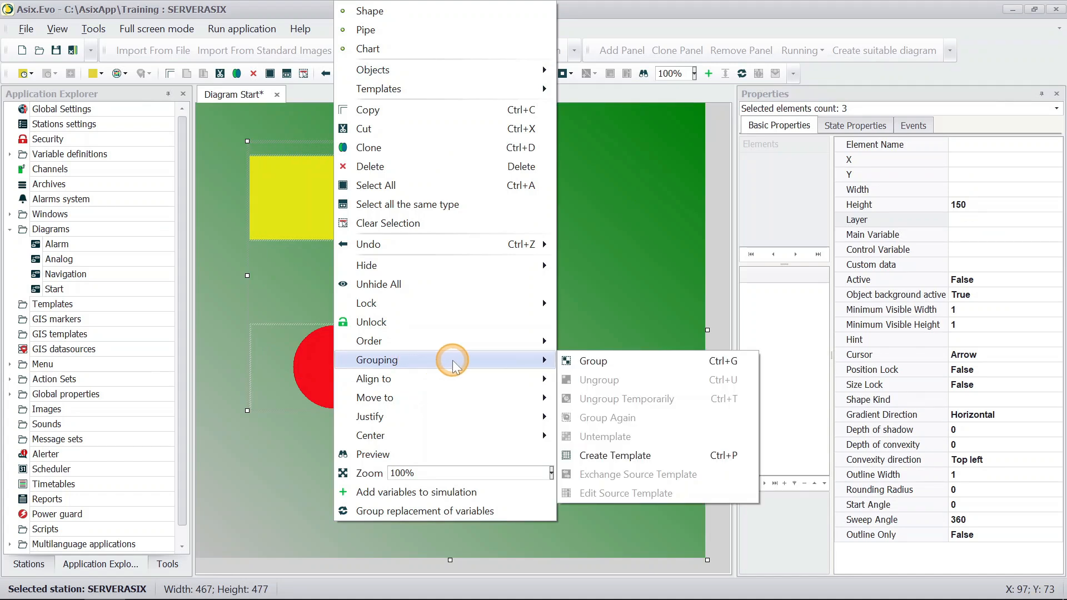
pyautogui.click(666, 362)
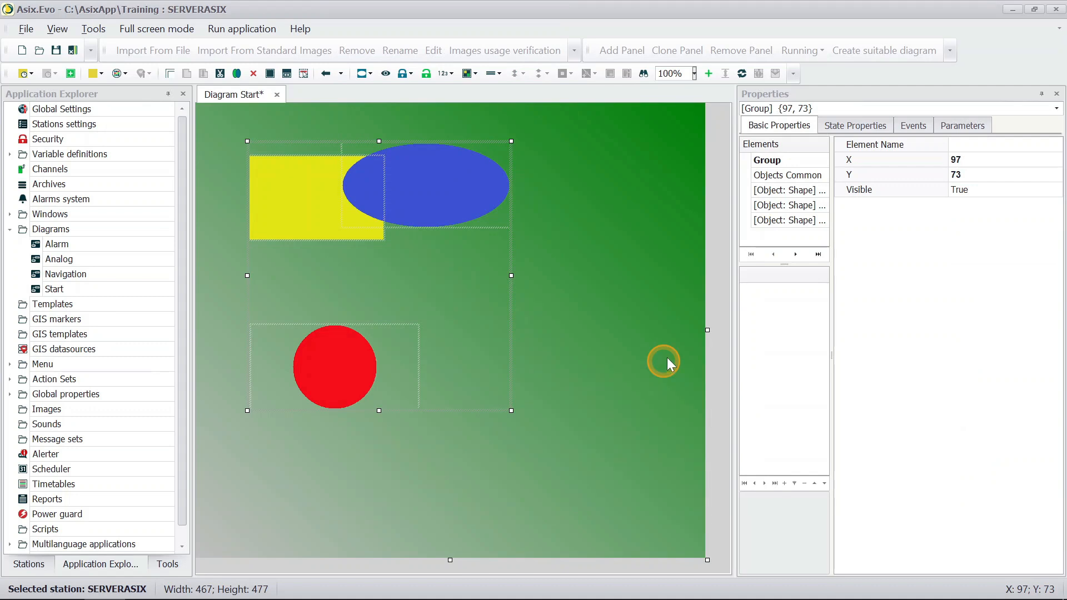
# Step: Examine the properties of each shape in the group and the properties common to all its objects
pyautogui.click(792, 192)
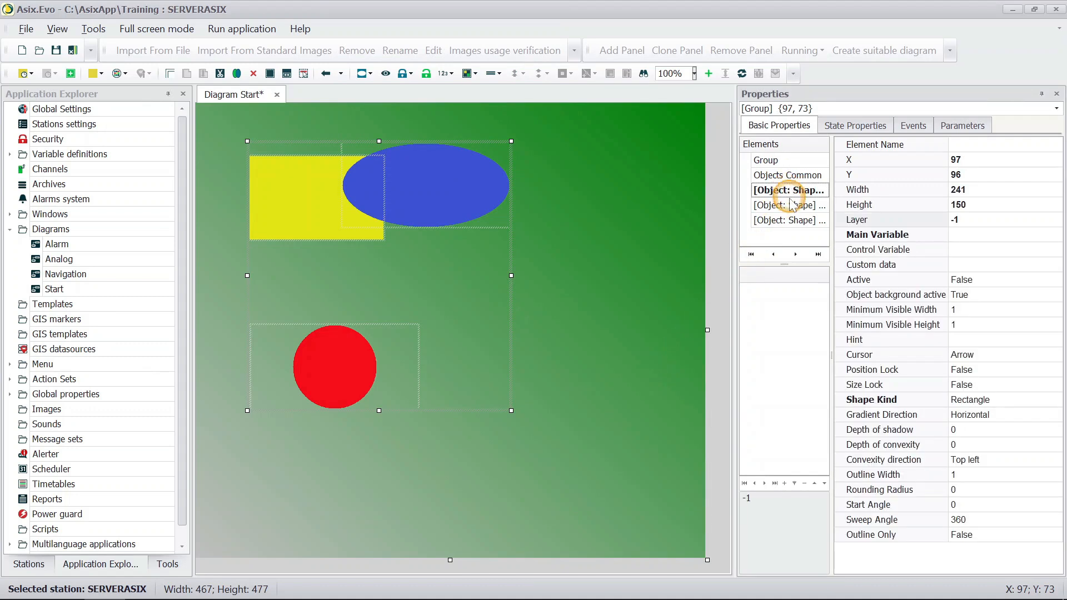
pyautogui.click(790, 206)
pyautogui.click(789, 220)
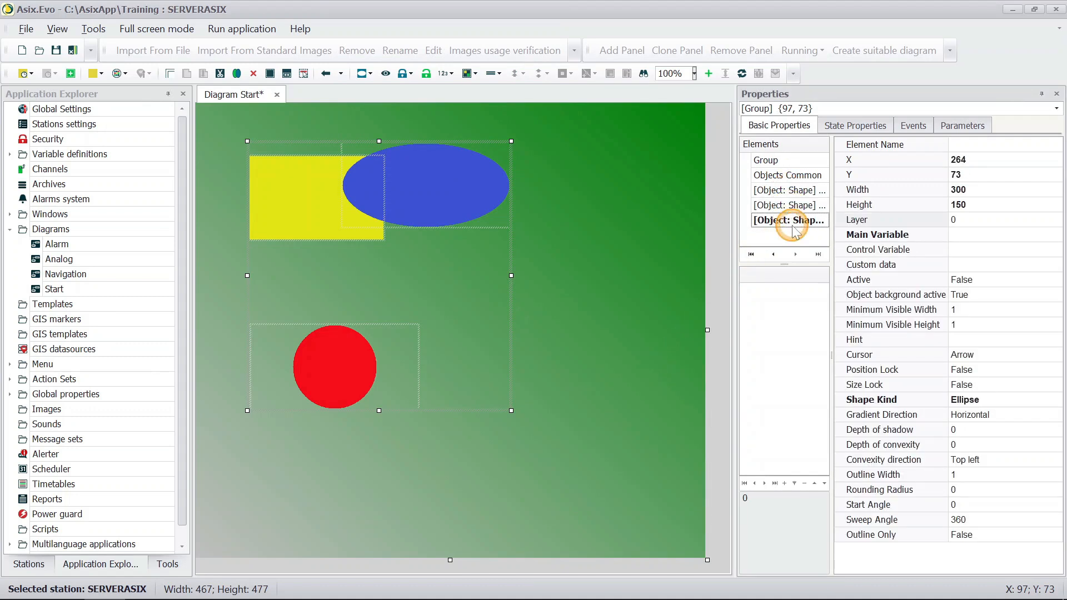
pyautogui.click(789, 177)
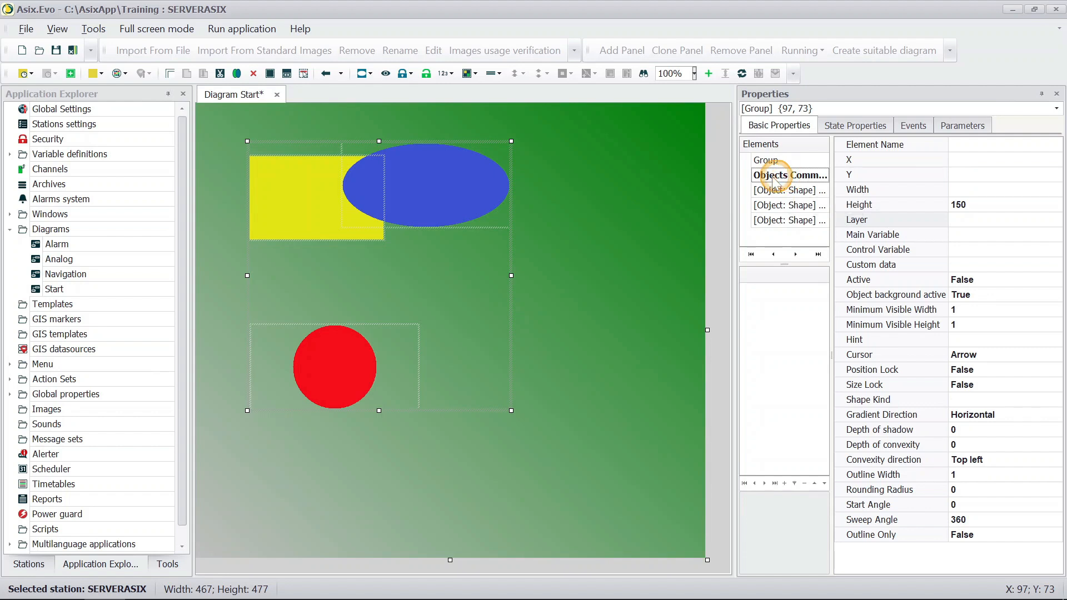
# Step: Temporarily ungroup the shapes and move the blue ellipse down to about X 271, Y 206
pyautogui.rightClick(440, 184)
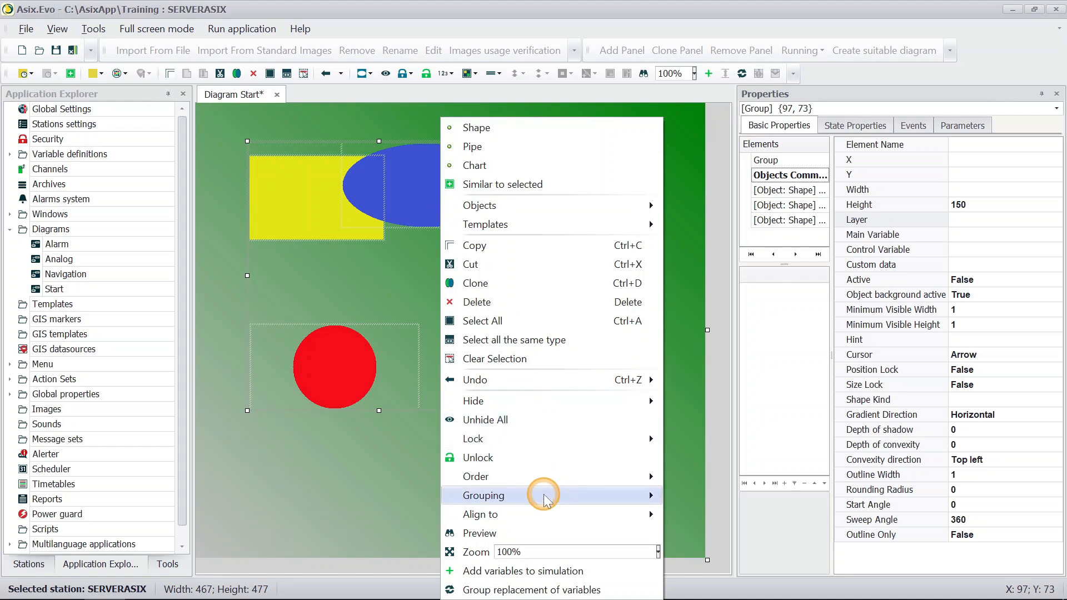
pyautogui.moveTo(545, 497)
pyautogui.click(795, 495)
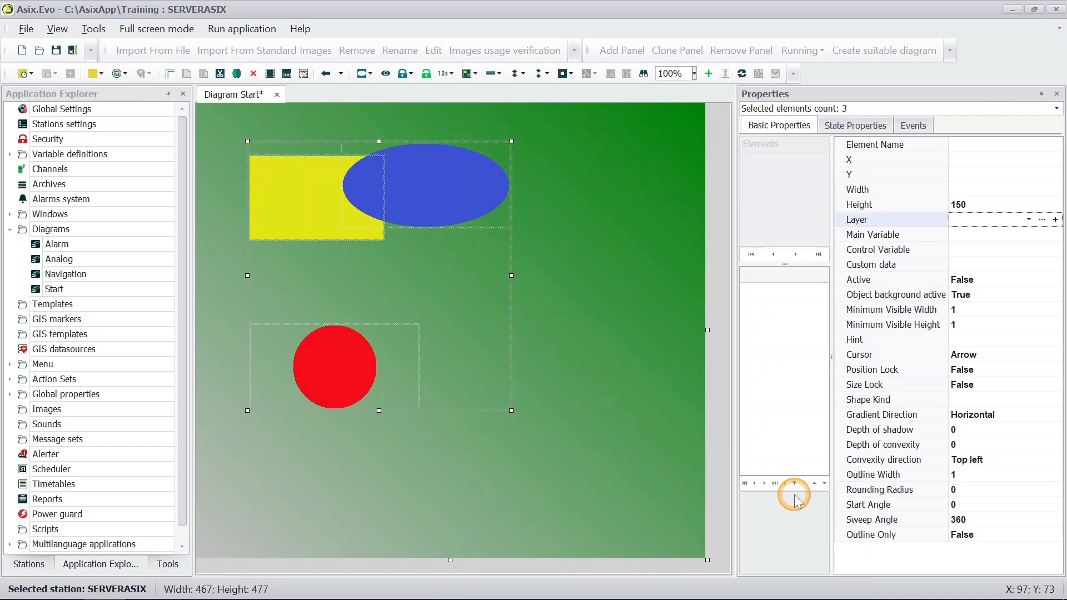
pyautogui.click(537, 370)
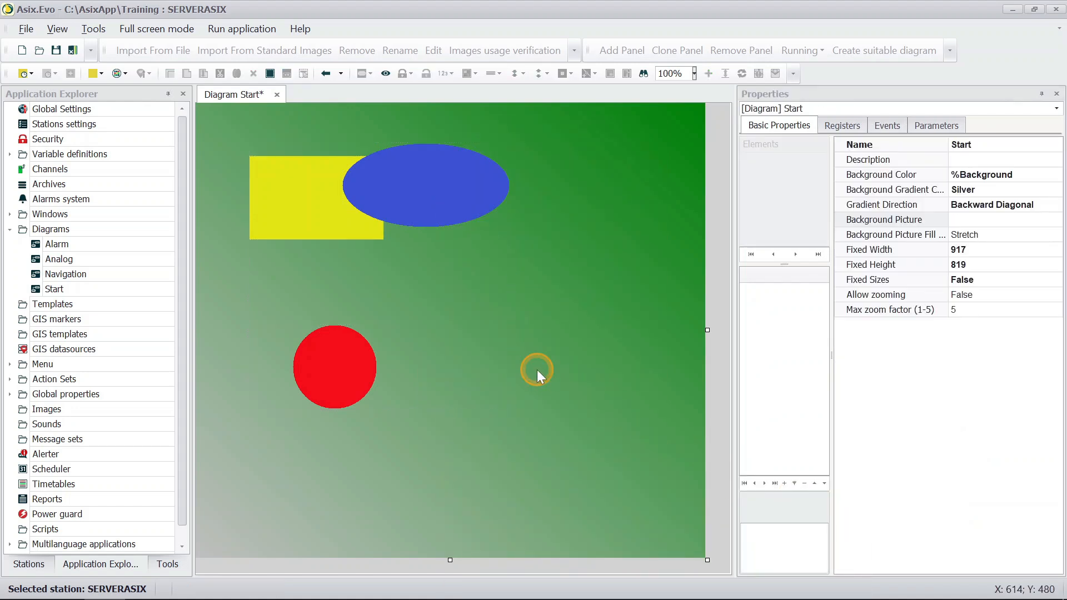
pyautogui.moveTo(438, 195); pyautogui.dragTo(441, 269)
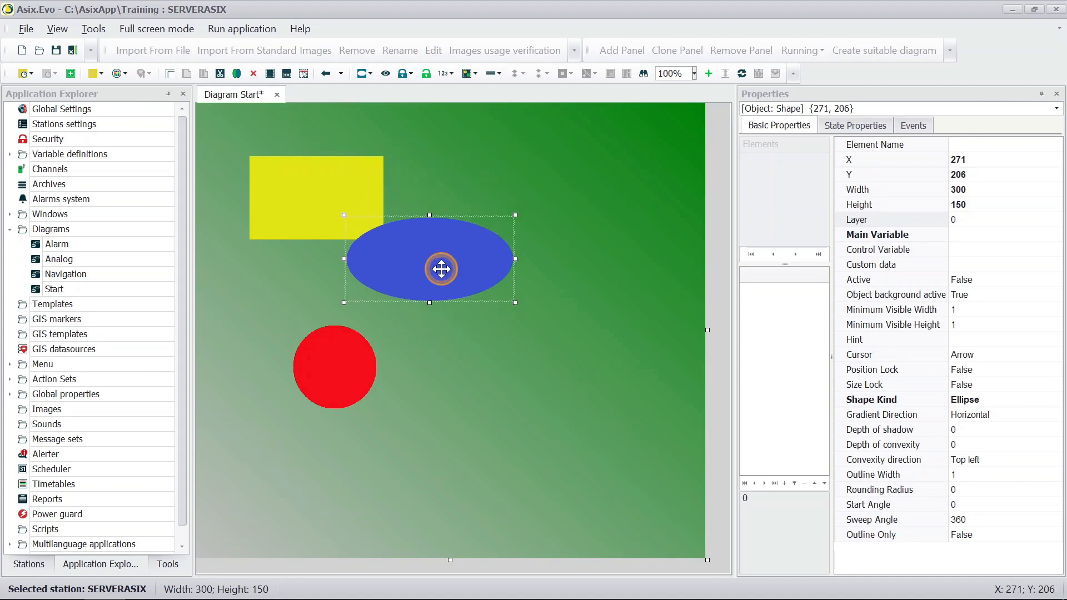
# Step: Group the temporarily ungrouped yellow rectangle, blue ellipse and red circle again
pyautogui.rightClick(441, 269)
pyautogui.moveTo(567, 495)
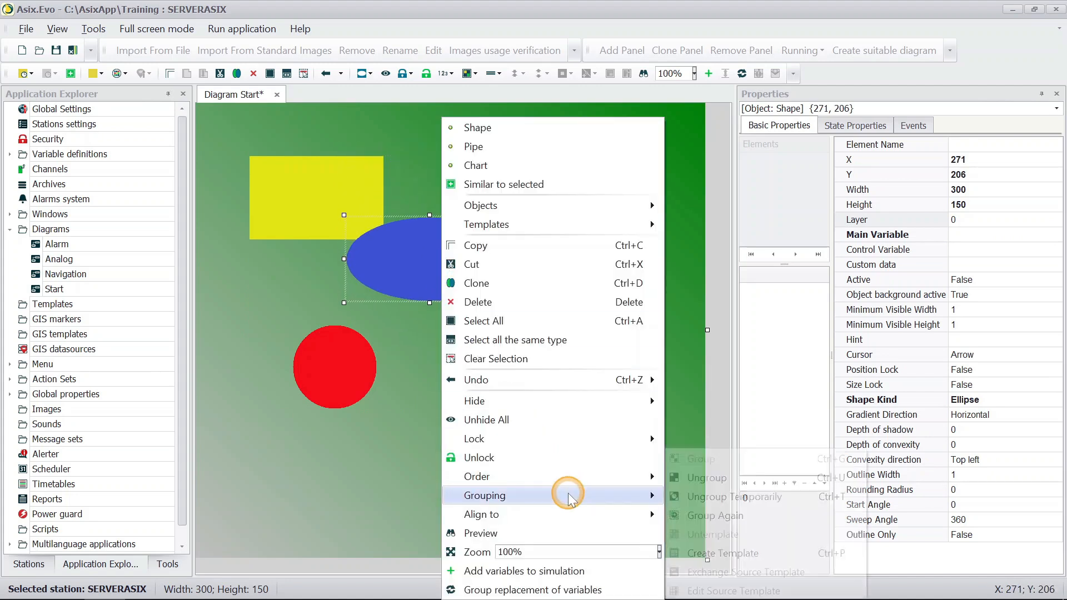
pyautogui.click(758, 514)
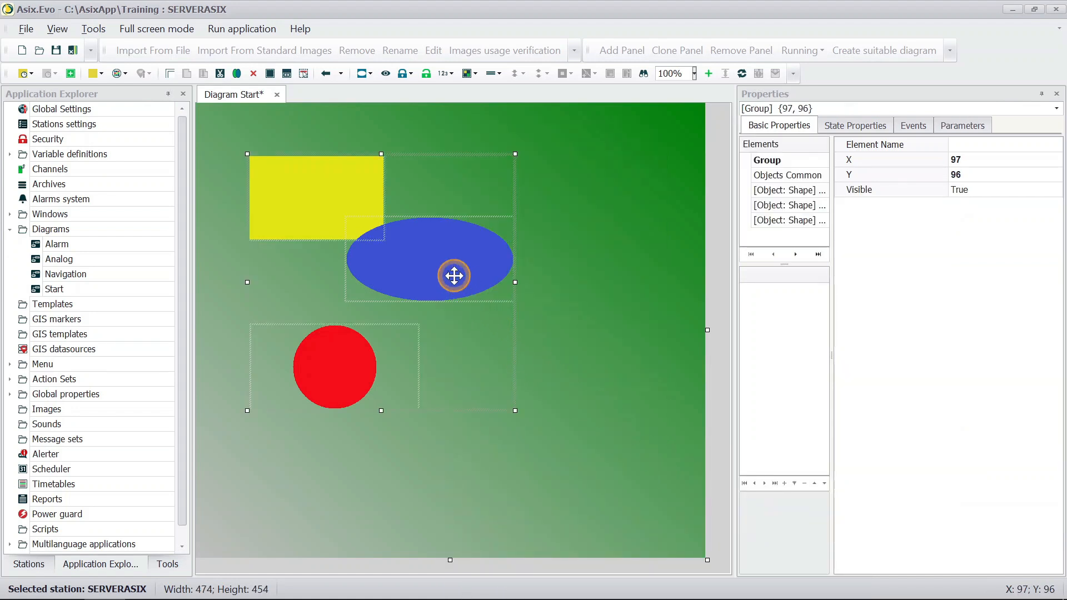
# Step: Move the whole group to about X 37, Y 95, and ungroup it permanently
pyautogui.moveTo(454, 275); pyautogui.dragTo(421, 275)
pyautogui.rightClick(421, 275)
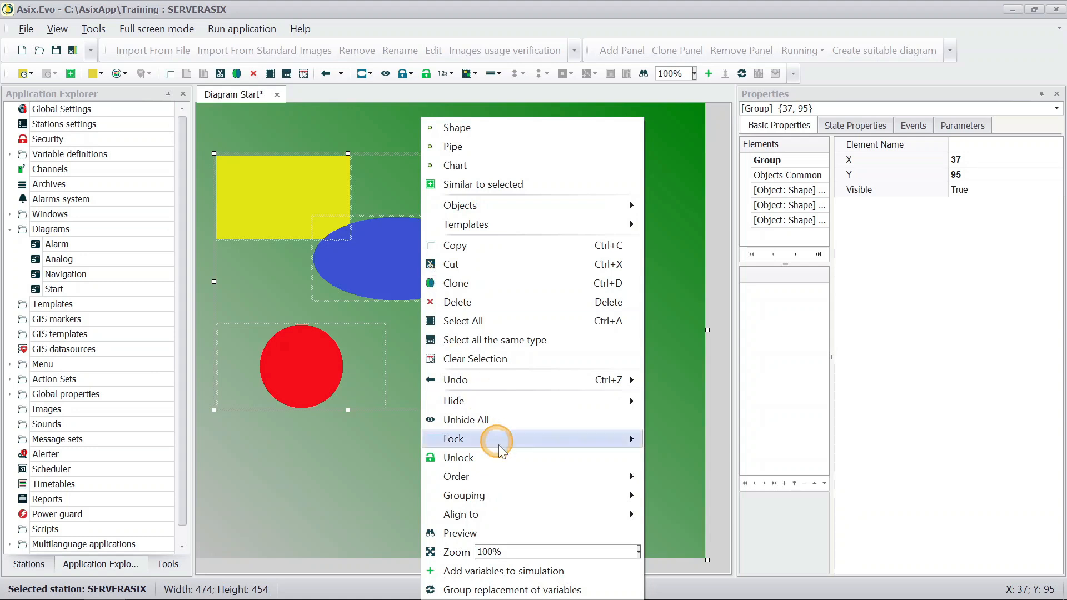
pyautogui.moveTo(535, 501)
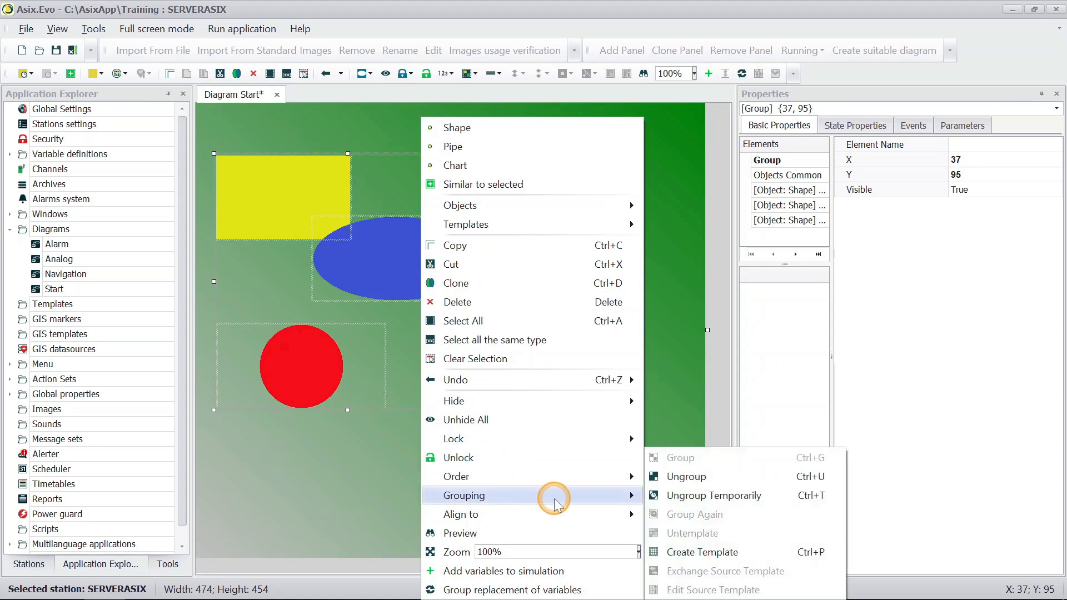
pyautogui.click(762, 477)
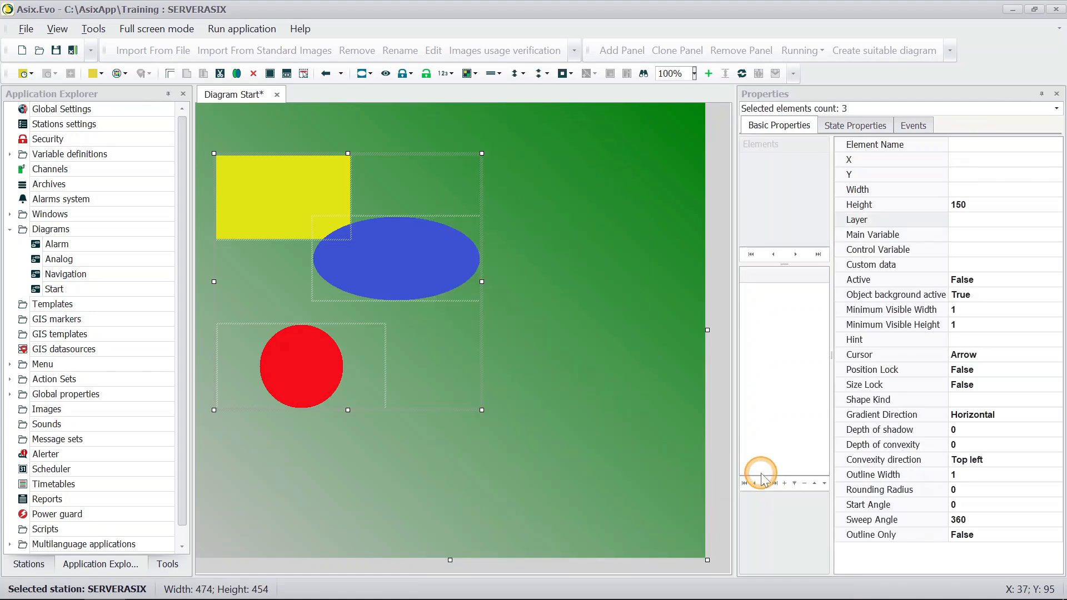
# Step: Align the three selected shapes to the absolute left, and arrange them side by side with the Move to Left operation
pyautogui.rightClick(225, 175)
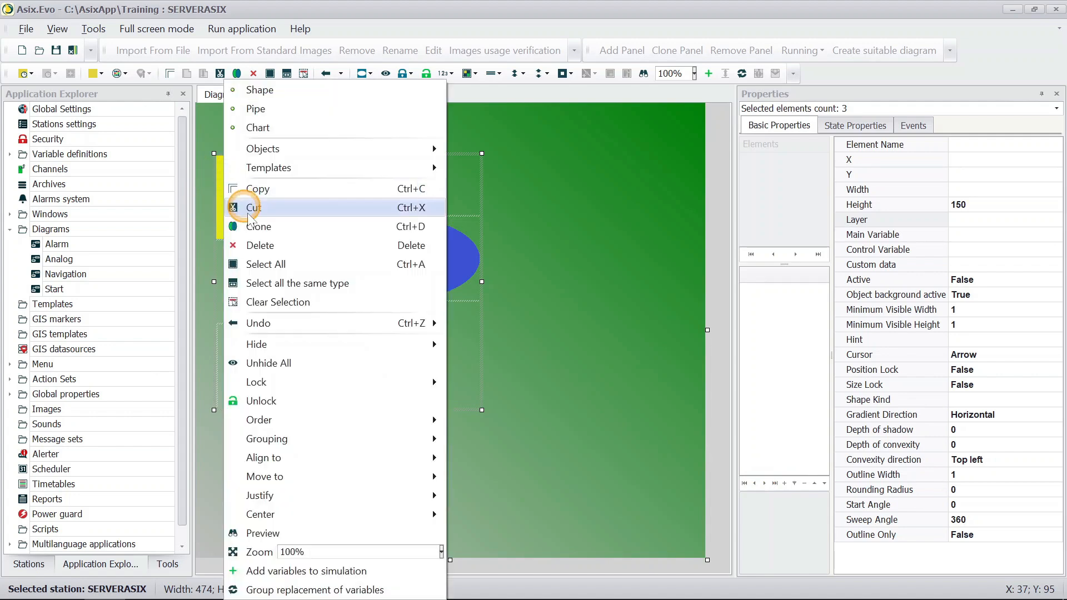
pyautogui.moveTo(321, 470)
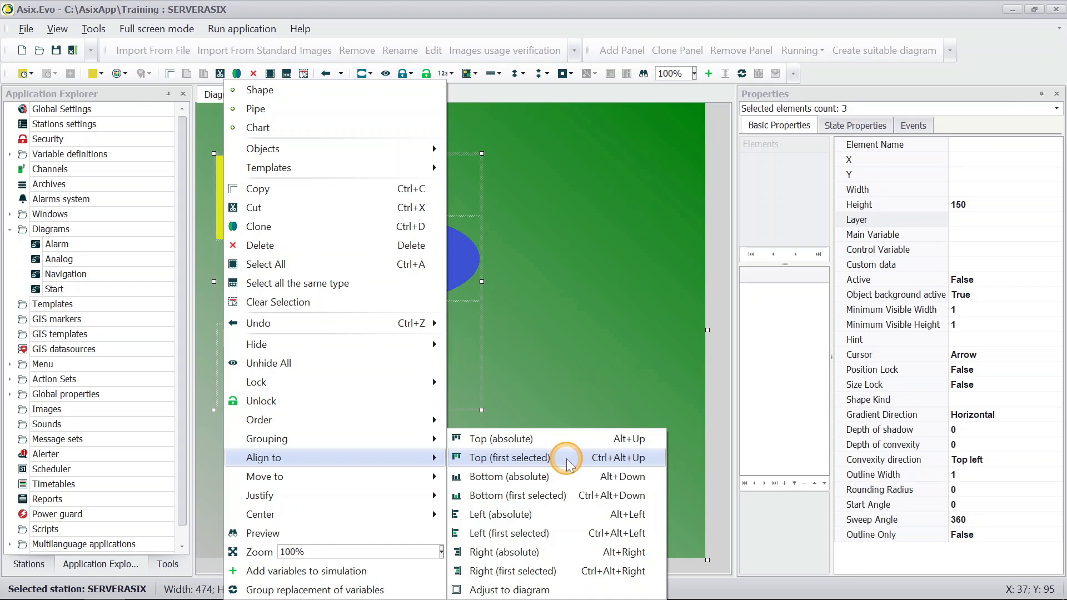
pyautogui.click(563, 521)
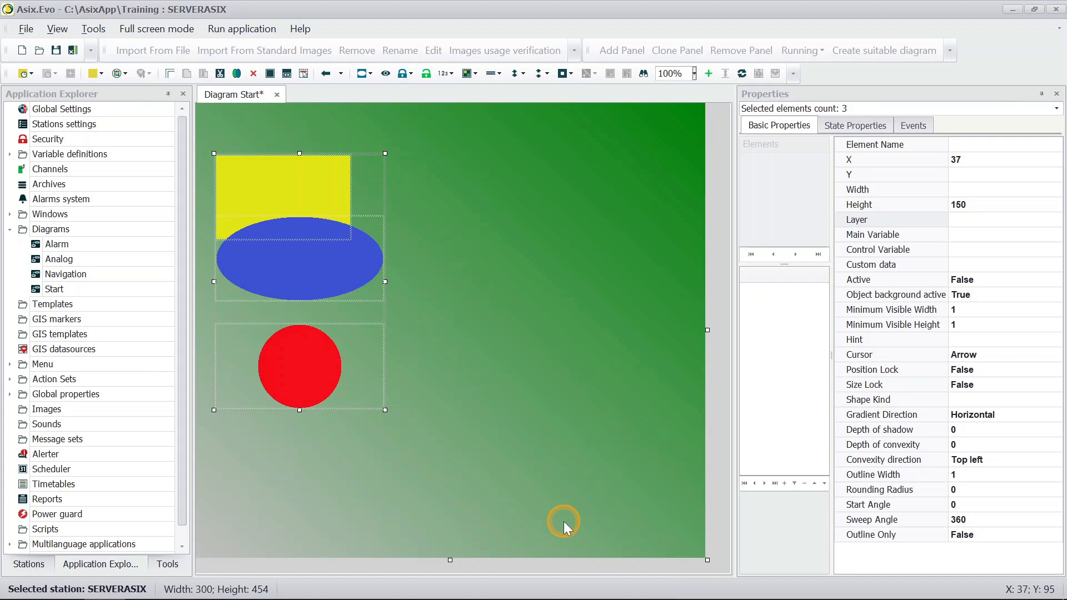
pyautogui.rightClick(251, 192)
pyautogui.moveTo(361, 479)
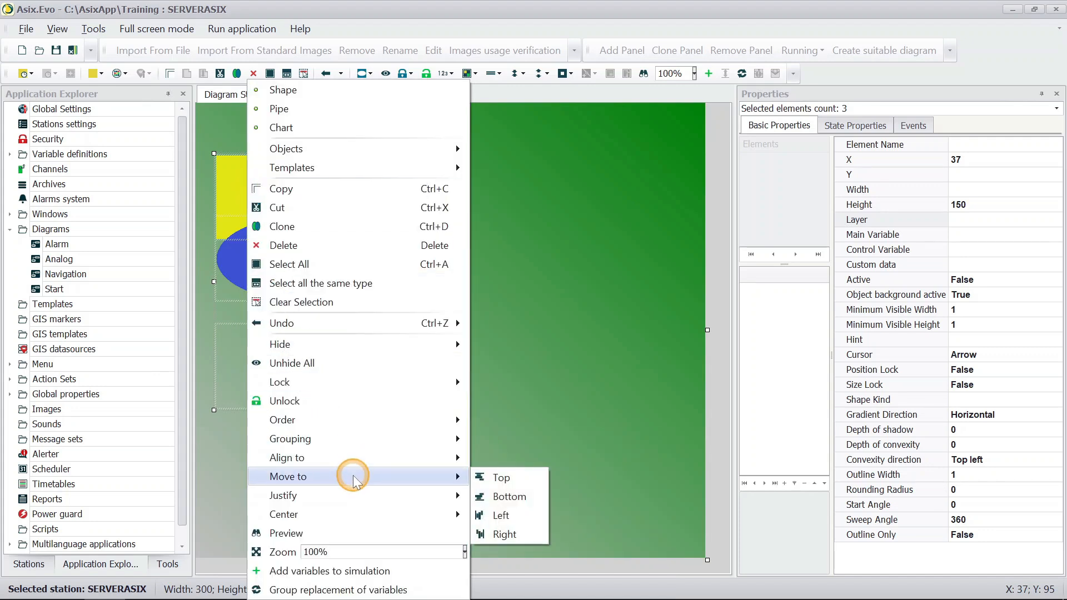
pyautogui.click(489, 517)
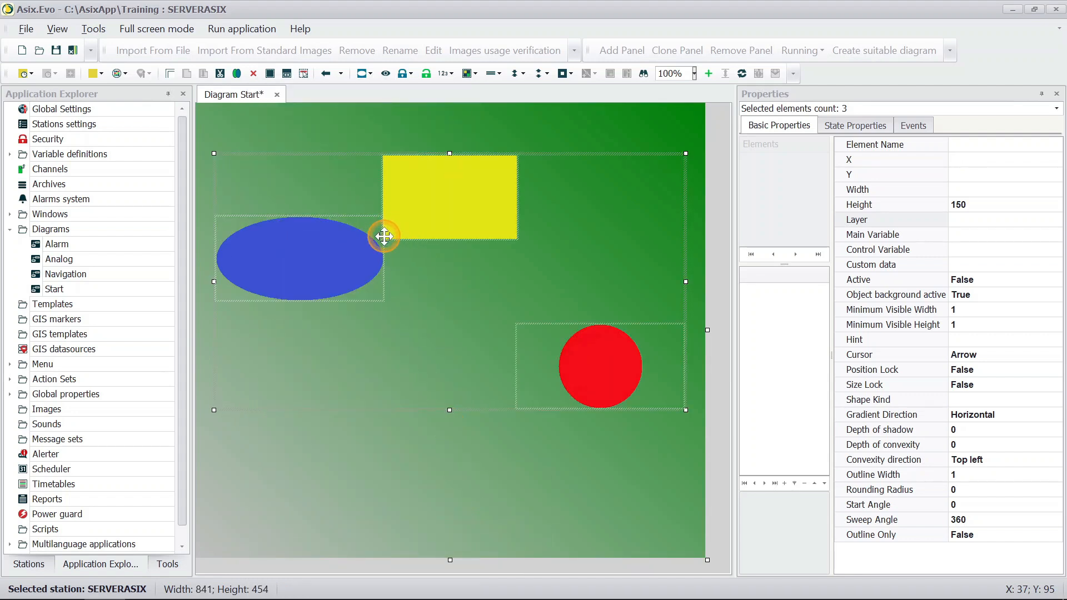
# Step: Justify the three selected shapes vertically, and center them with the Center vertical option
pyautogui.rightClick(571, 357)
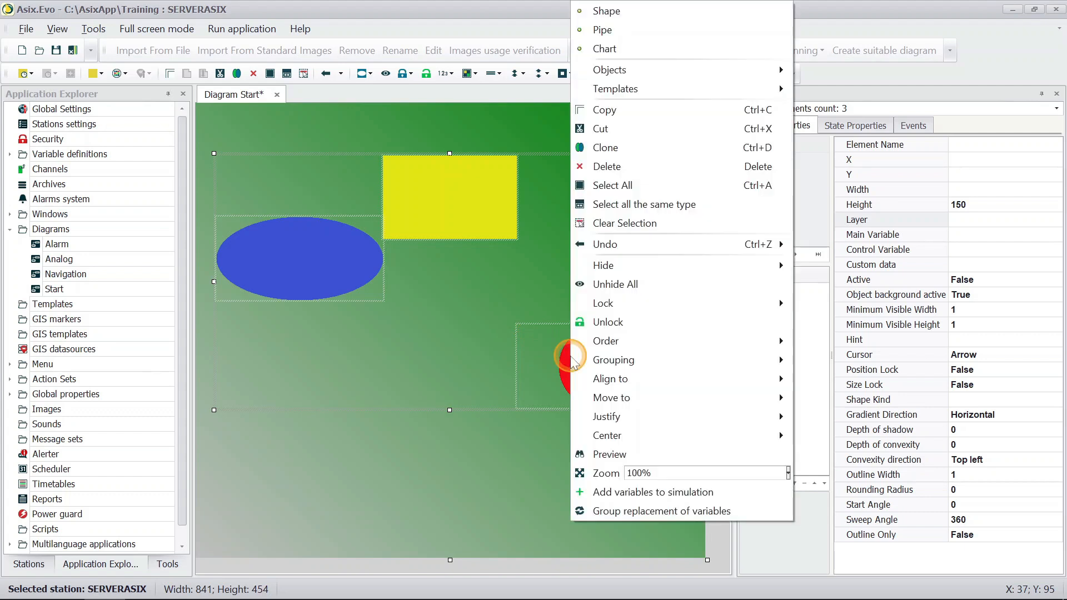
pyautogui.moveTo(641, 419)
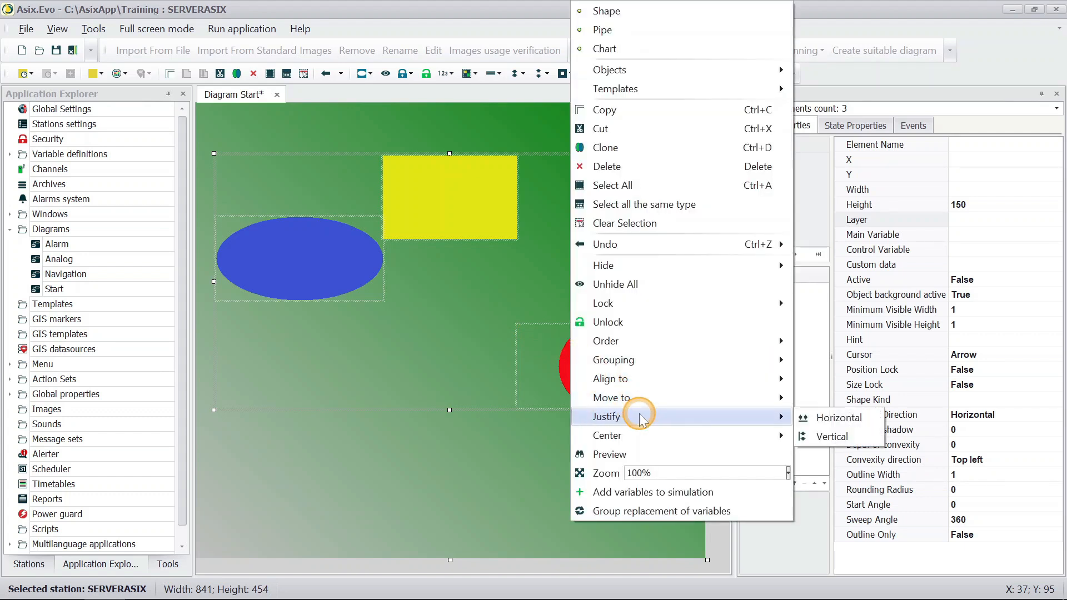
pyautogui.click(808, 435)
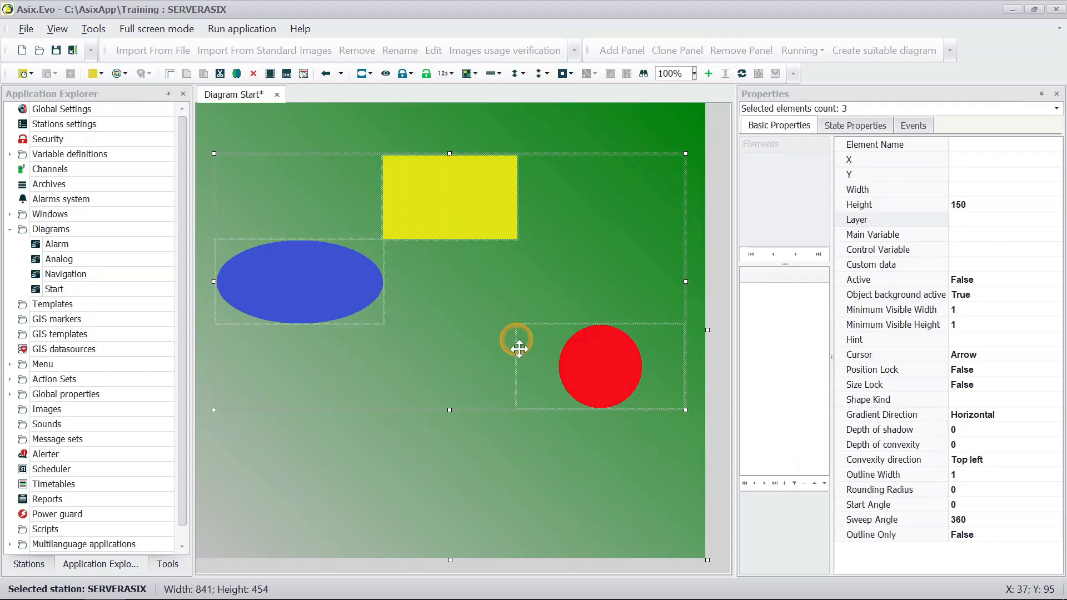
pyautogui.rightClick(570, 378)
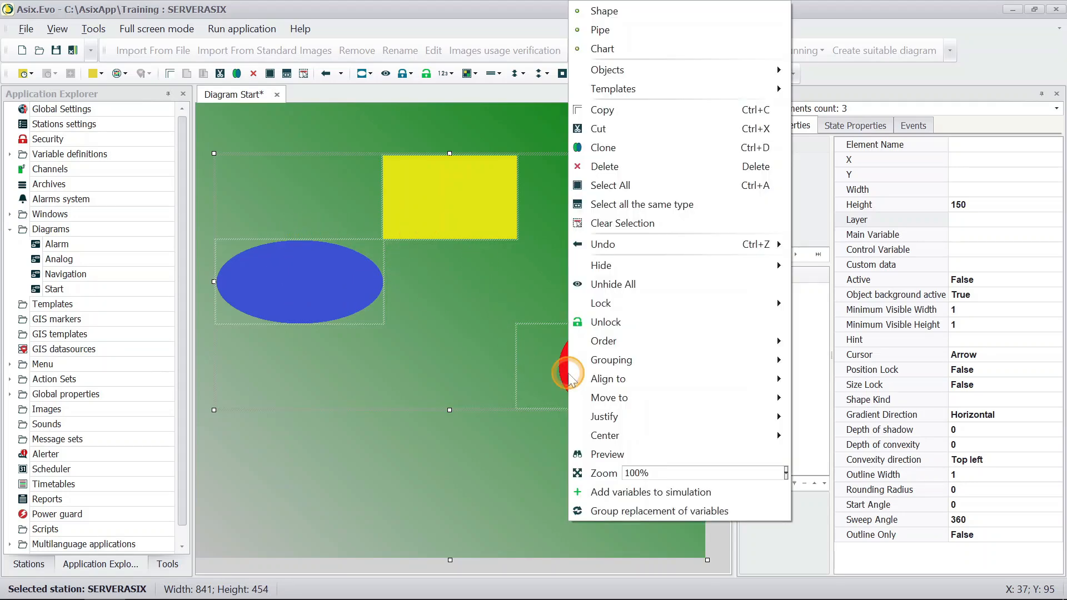
pyautogui.moveTo(642, 437)
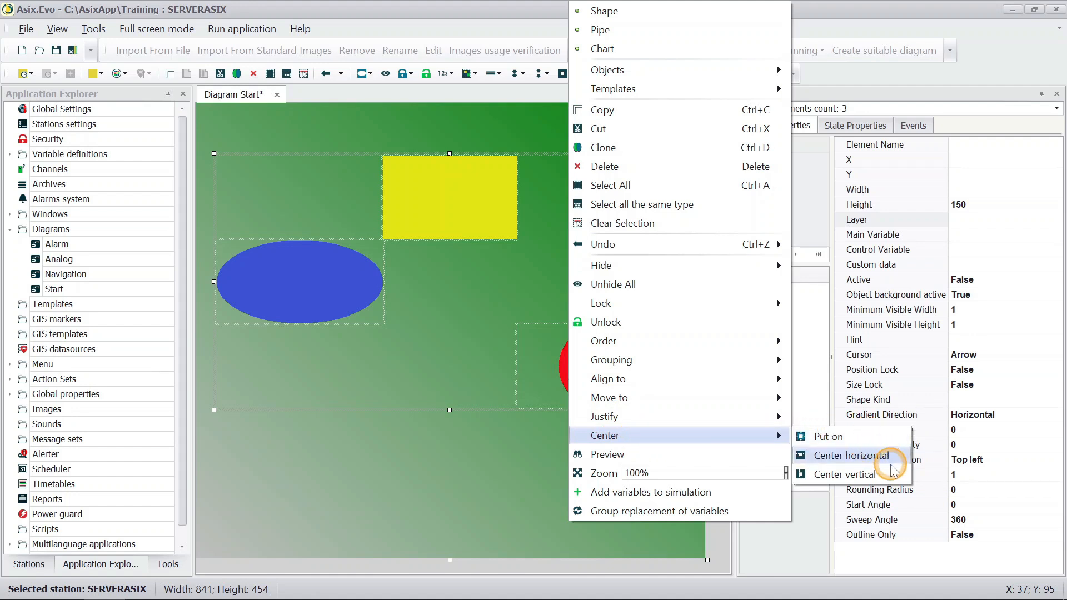
pyautogui.click(844, 474)
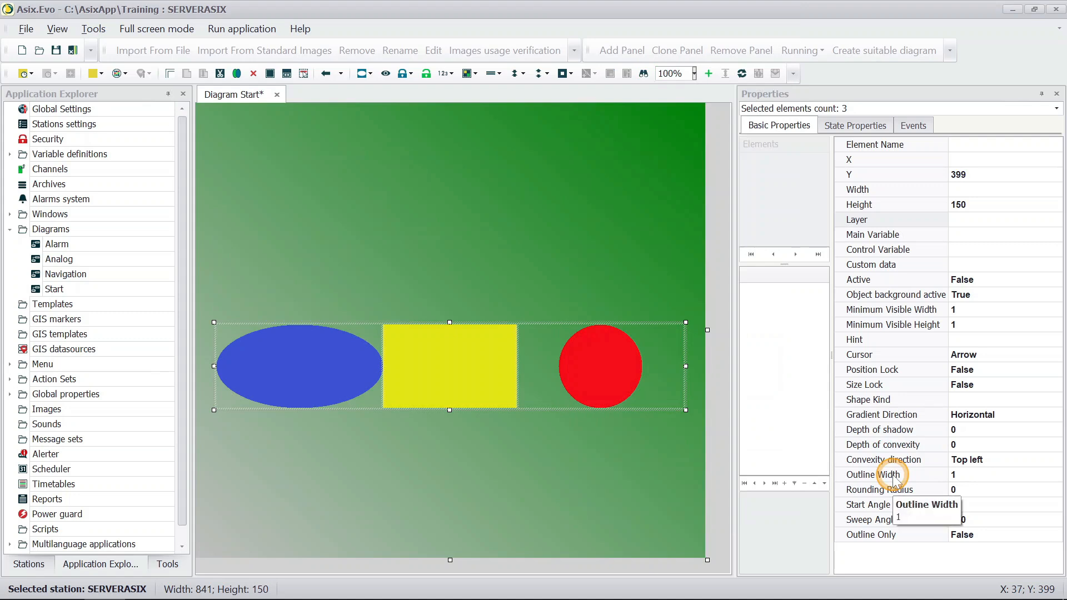